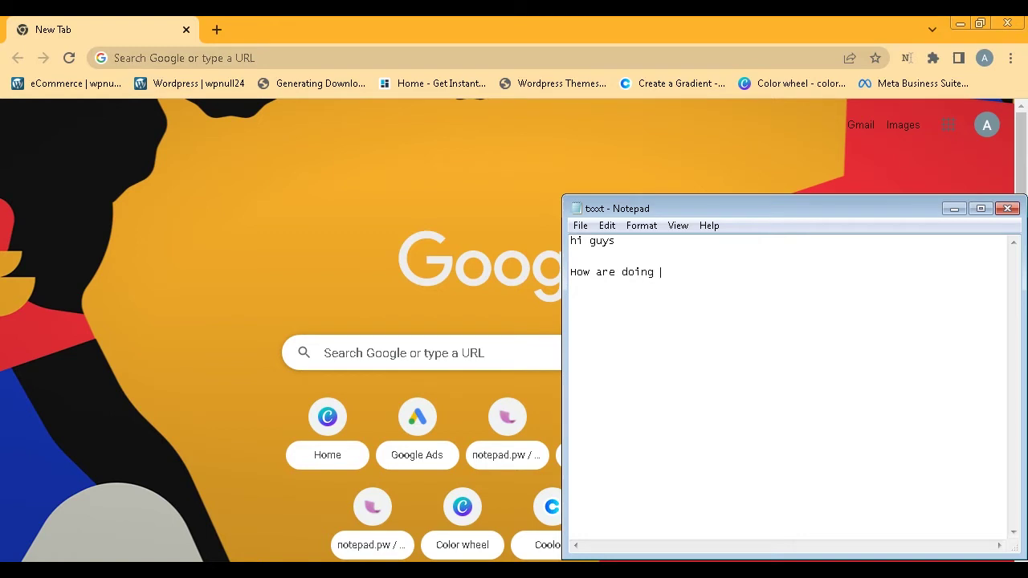
Complete the Notepad greeting as "How are u doing today" and add the line "I wish you are in nine's cloud".
key(BackSpace)
key(BackSpace)
key(BackSpace)
key(BackSpace)
key(BackSpace)
text(u doing today  )
text(I wish)
text( you a)
text(re in nine)
key(Return)
key(Return)
Add the lines "thanks for your support" and "today let's talk about Audience insights" to the note.
text(thanks for)
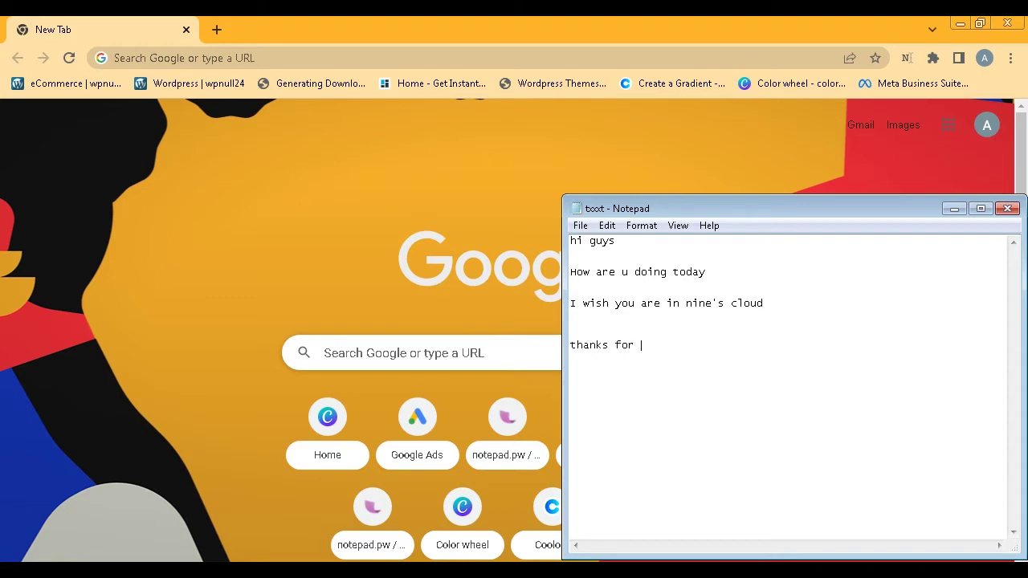
text( your support  today)
text(Audience insights)
key(Return)
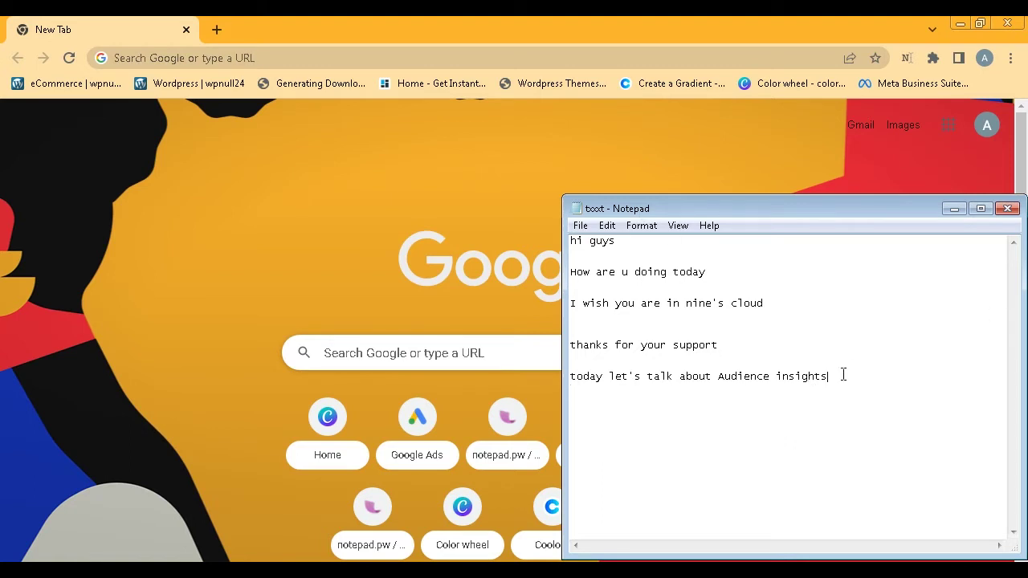
Add the lines "and how to get infos about a niche" and "demographic , gender , ....." to the note.
key(Return)
text(and how to get inf)
key(BackSpace)
text(os abou)
text(t a niche  )
text(de)
text(mog)
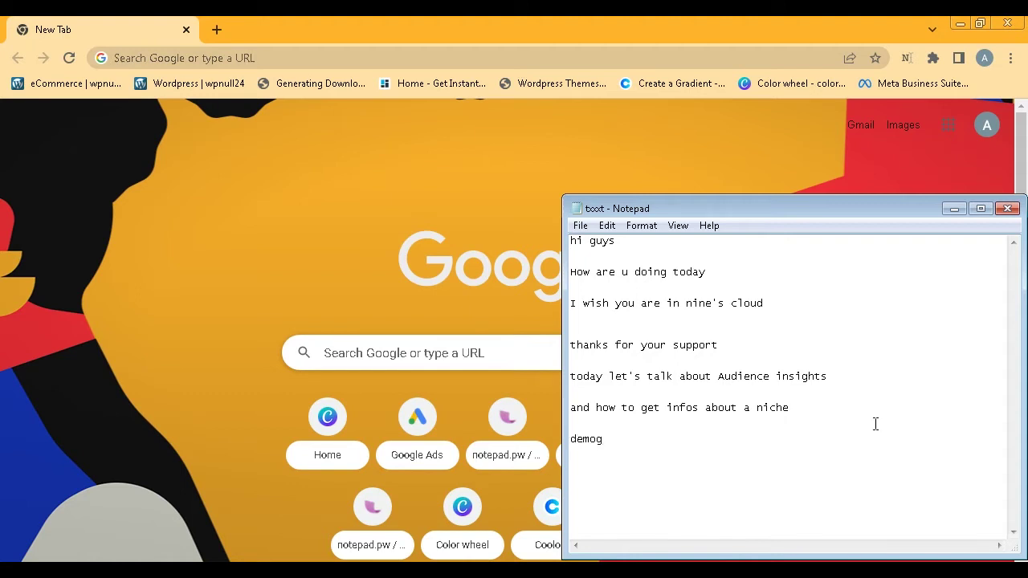
text(raphic , gend)
key(BackSpace)
Switch to Chrome, open the Google Ads site and sign in.
click(195, 59)
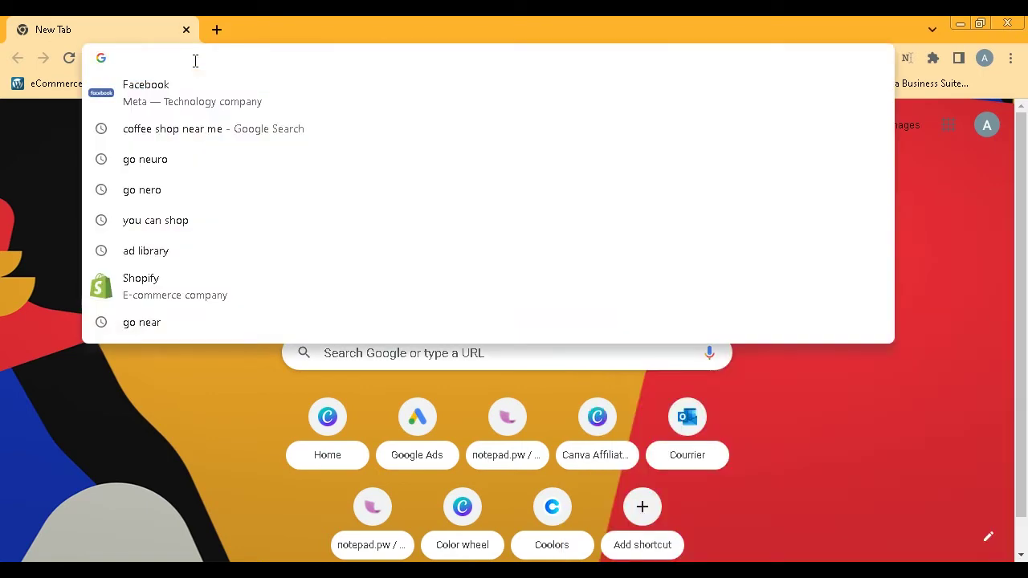
text(ads)
key(Return)
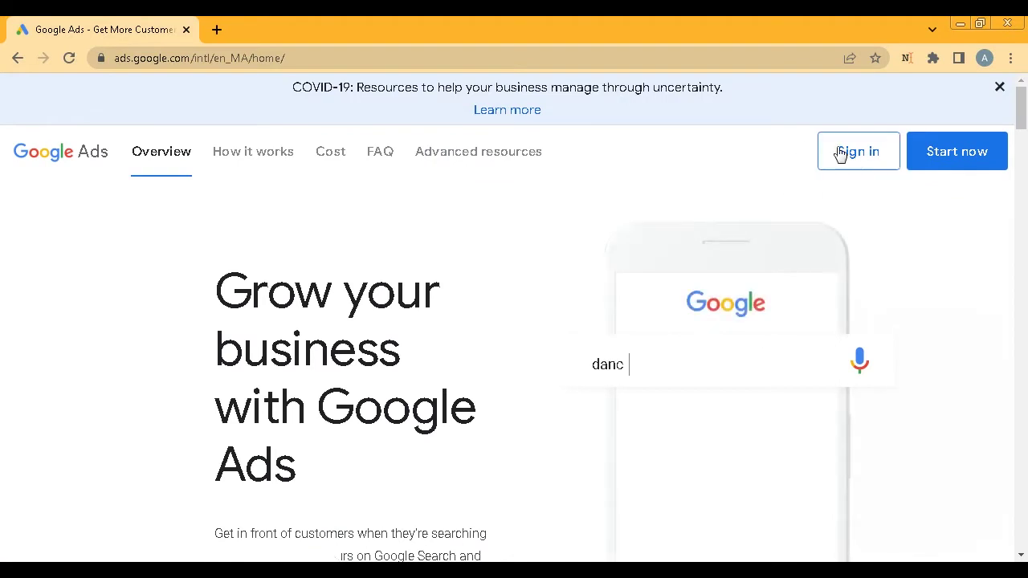
click(848, 157)
Return to Notepad and add the line "sign in your google ads account".
key(alt+Tab)
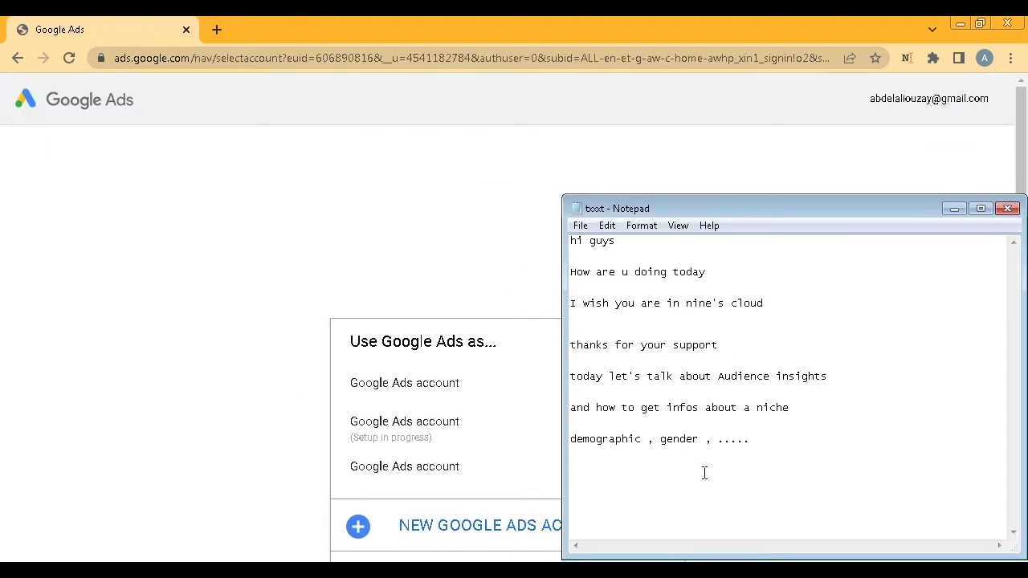
key(Return)
text(sign in youa)
text( google ads account)
Open the first listed Google Ads account in Chrome and add blank lines at the end of the Notepad note.
click(166, 228)
click(485, 377)
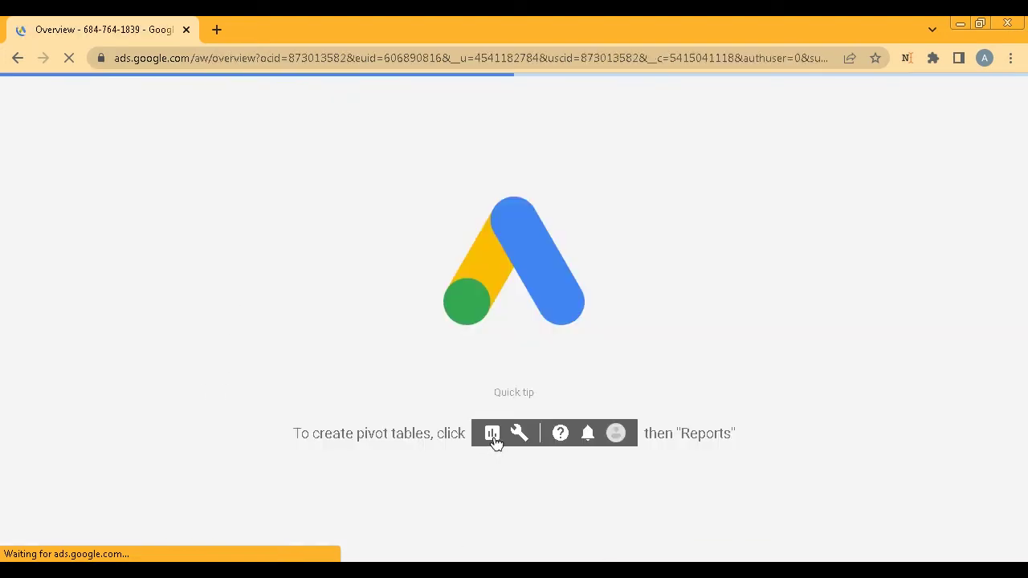
key(alt+Tab)
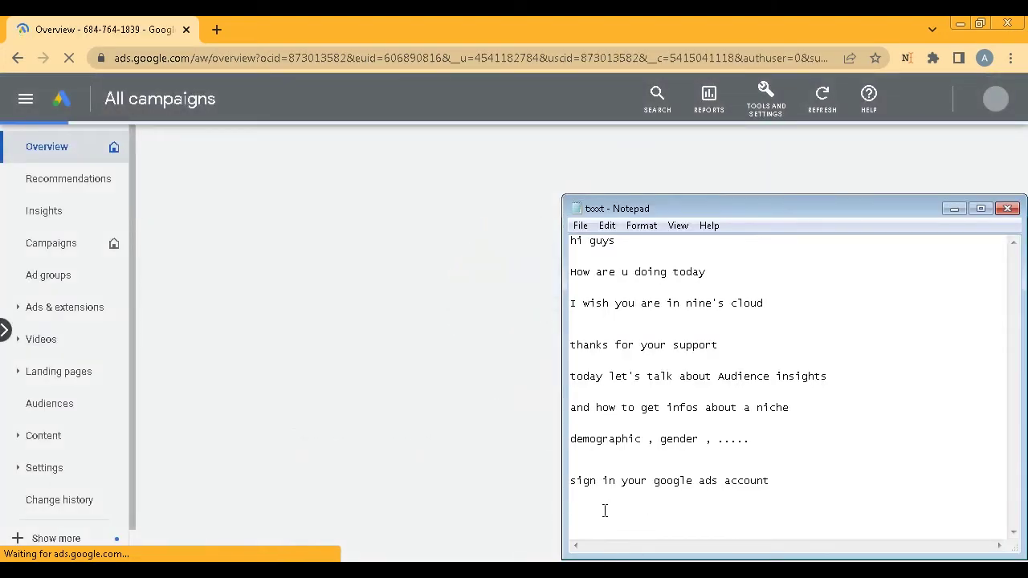
key(Return)
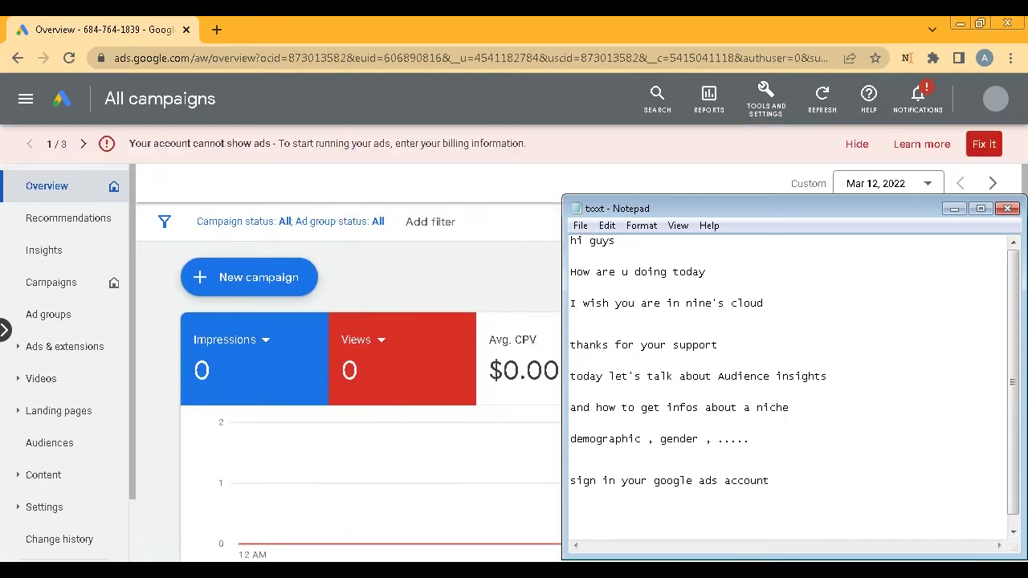
key(Return)
Return to Google Ads and expand the Shared library section of Tools and settings.
key(alt+Tab)
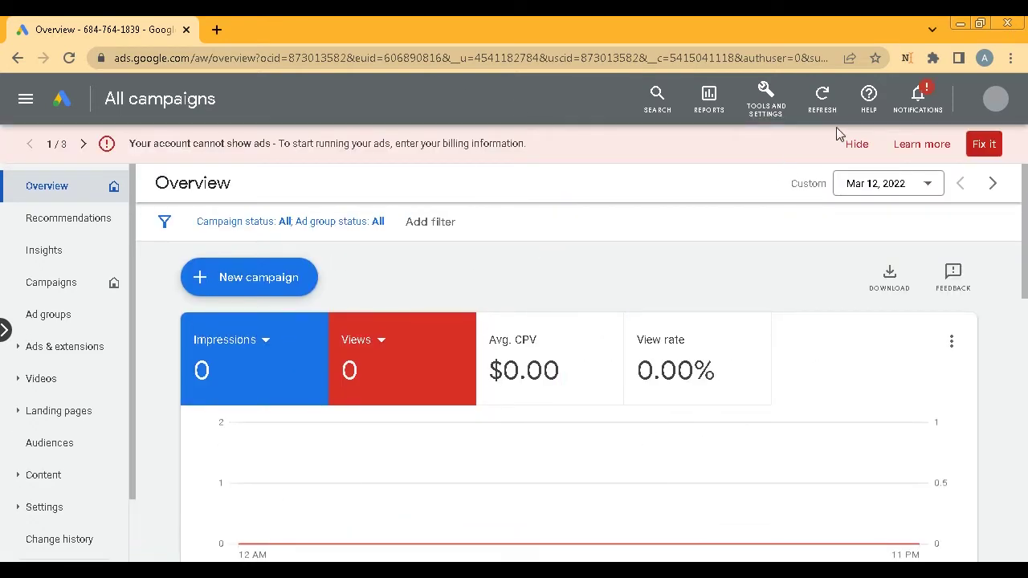
click(657, 98)
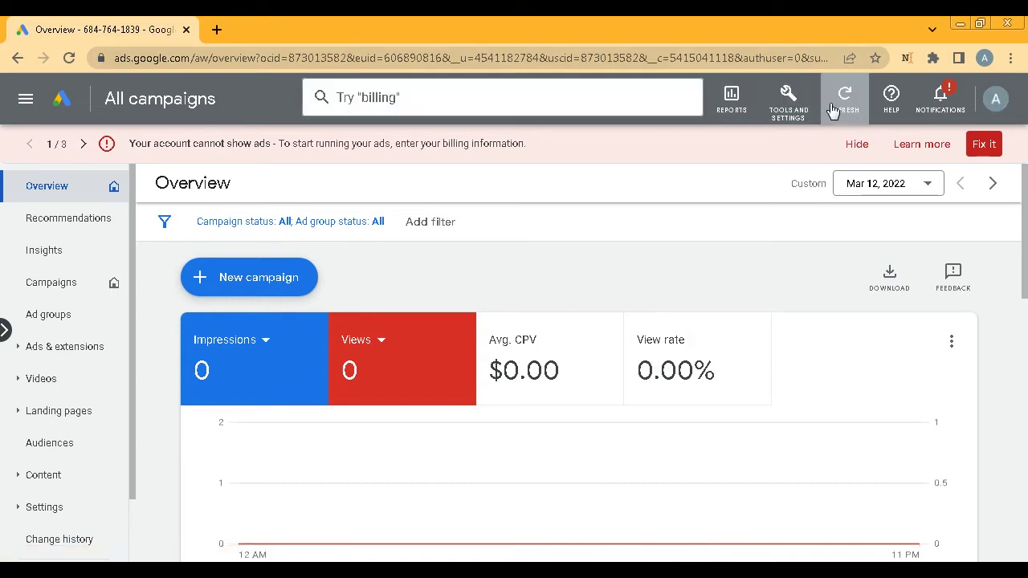
click(788, 103)
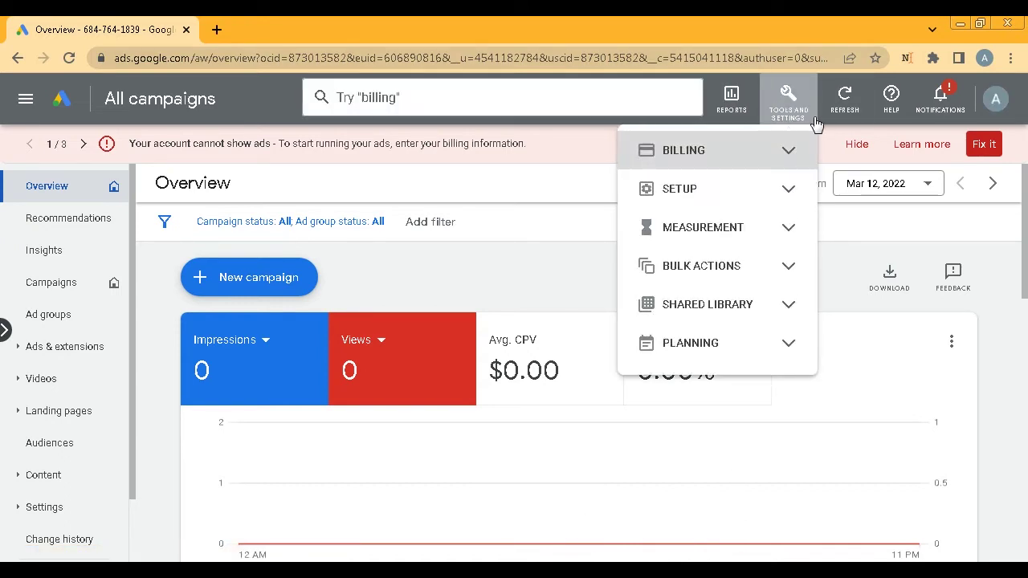
click(706, 309)
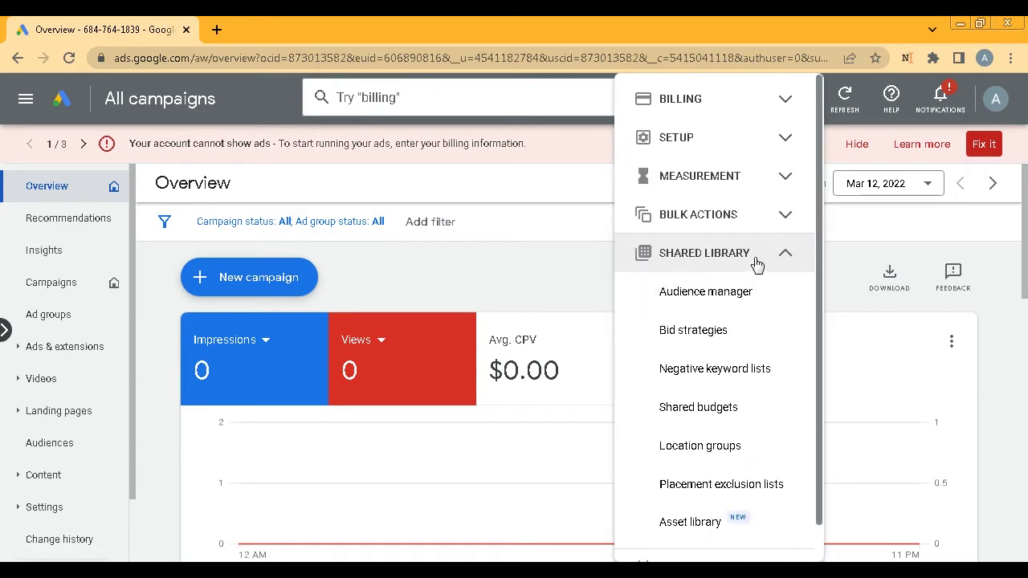
Copy the "SHARED LIBRARY" heading text from the Tools and settings list.
right_click(703, 298)
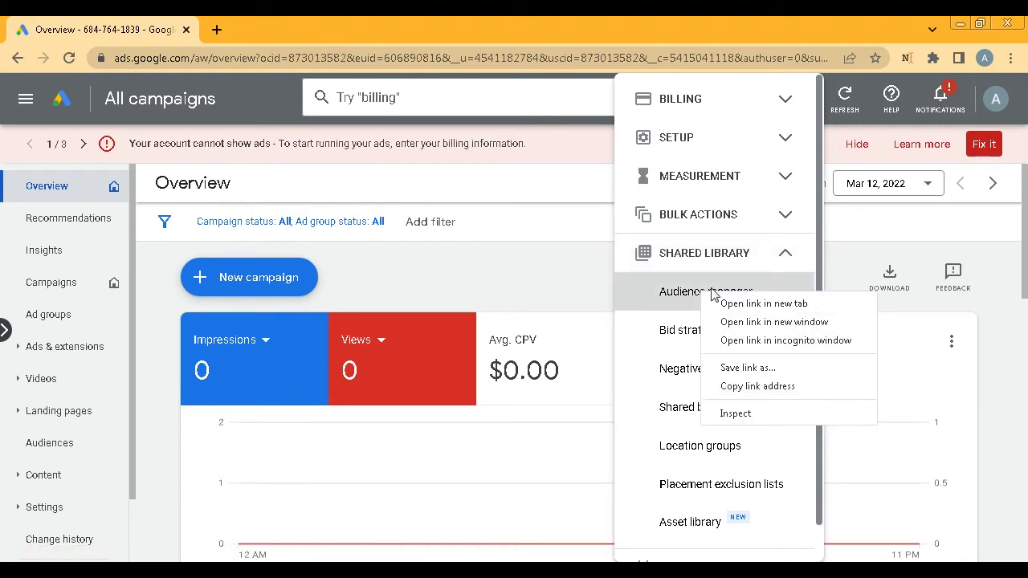
drag(671, 297, 828, 298)
drag(707, 292, 671, 265)
click(671, 265)
right_click(668, 254)
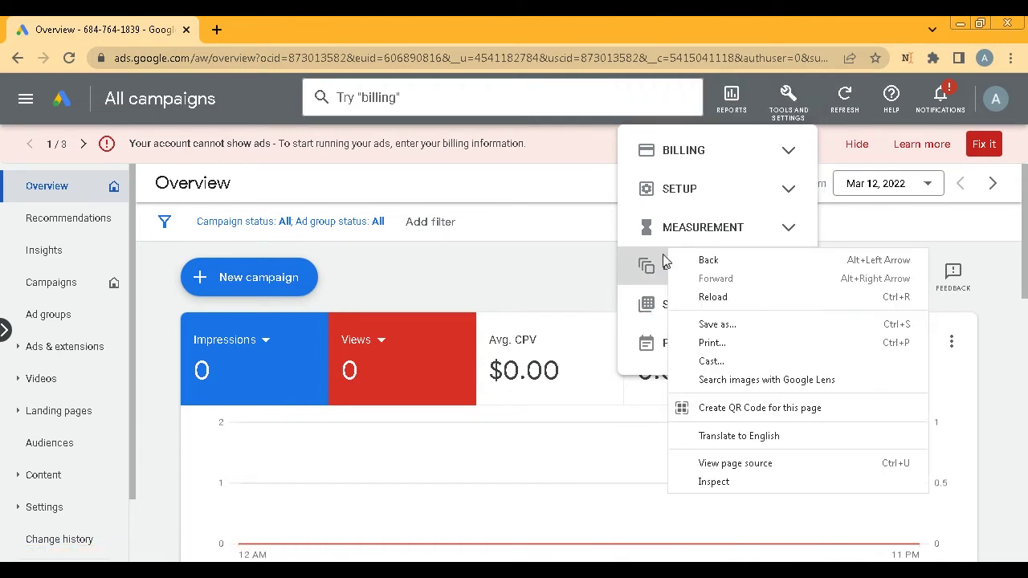
right_click(665, 276)
click(695, 275)
click(695, 275)
click(725, 303)
click(727, 310)
drag(763, 256, 659, 259)
Write the path "tools -----> SHARED LIBRARY -----> au" at the end of the Notepad note, pasting the copied heading.
key(alt+Tab)
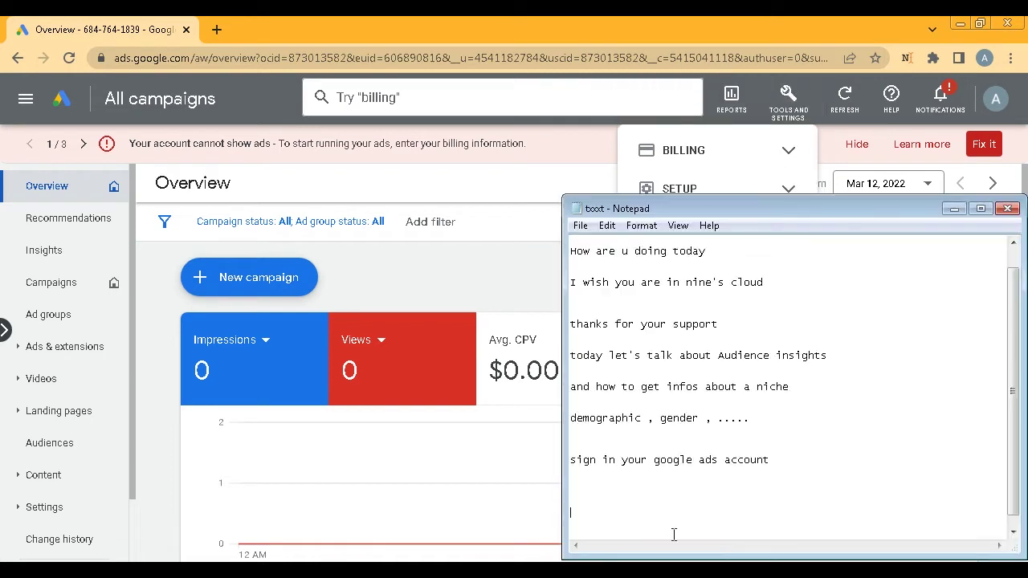
text(to)
text(SHARED LIBRARY)
text(au)
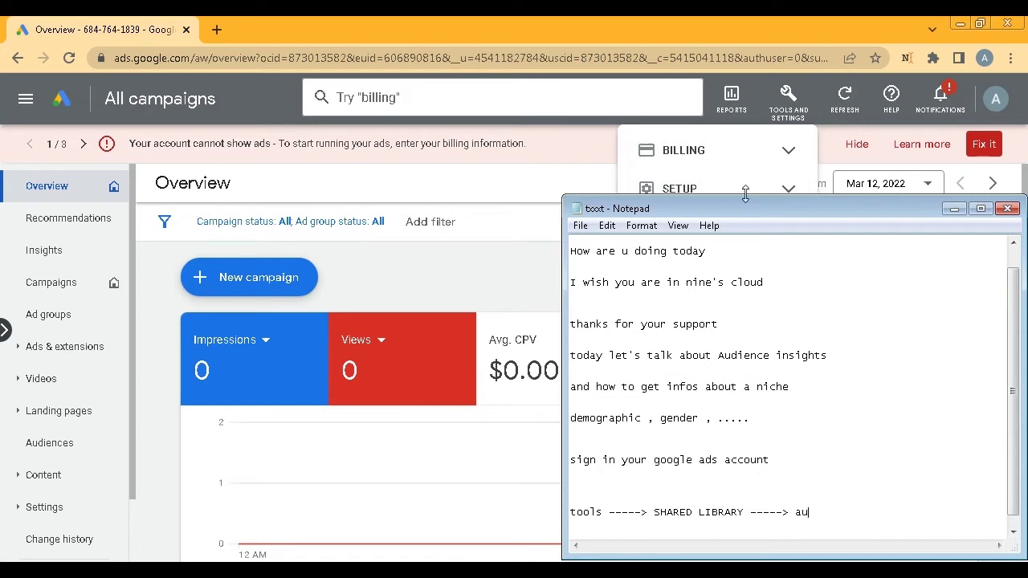
Open Audience manager from the Shared library in Google Ads and complete the Notepad path with "audience manager".
click(953, 210)
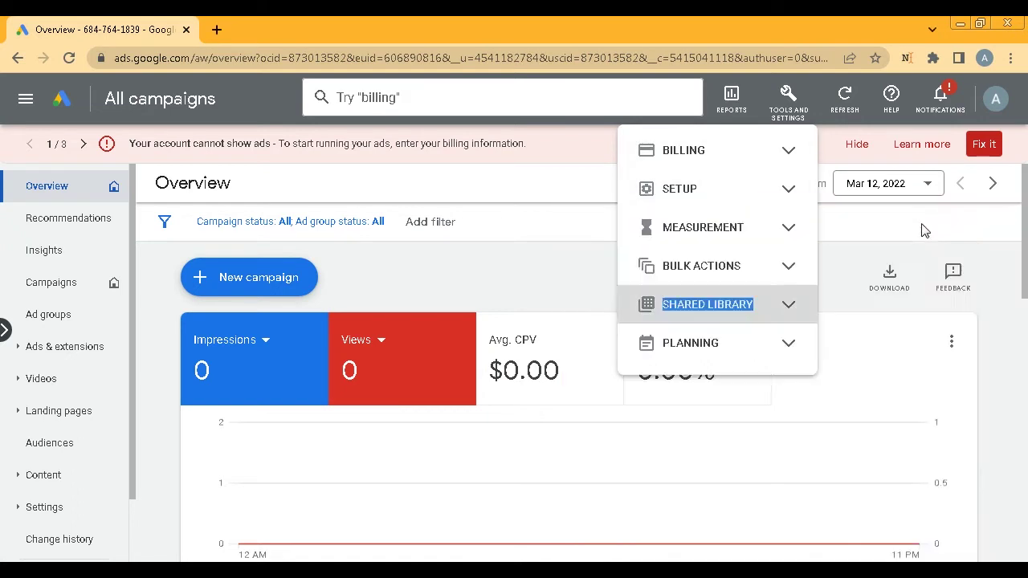
click(700, 304)
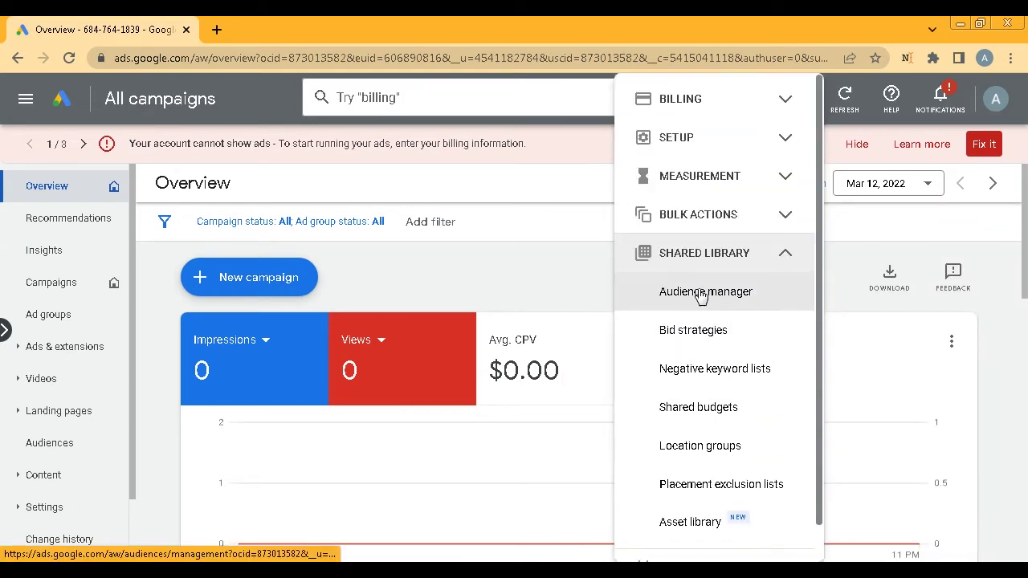
click(690, 293)
key(alt+Tab)
text(dience manager)
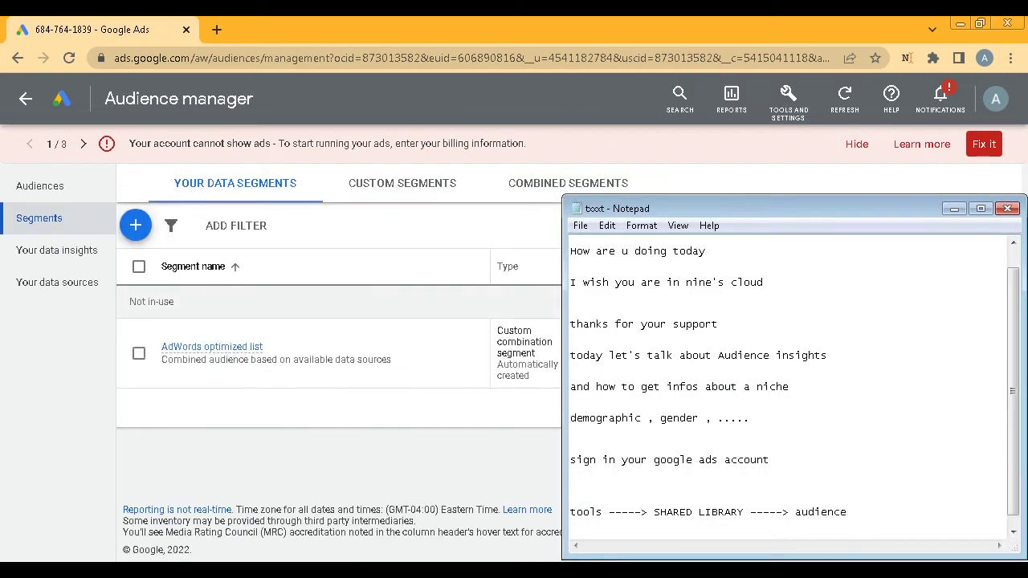
Go to Audiences in Audience manager and start a new audience.
click(402, 488)
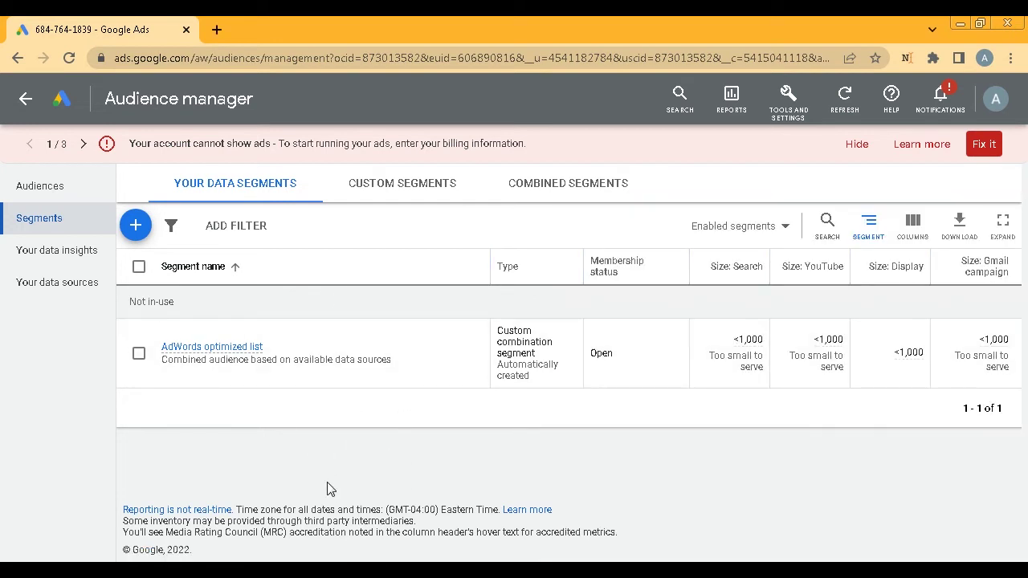
click(50, 187)
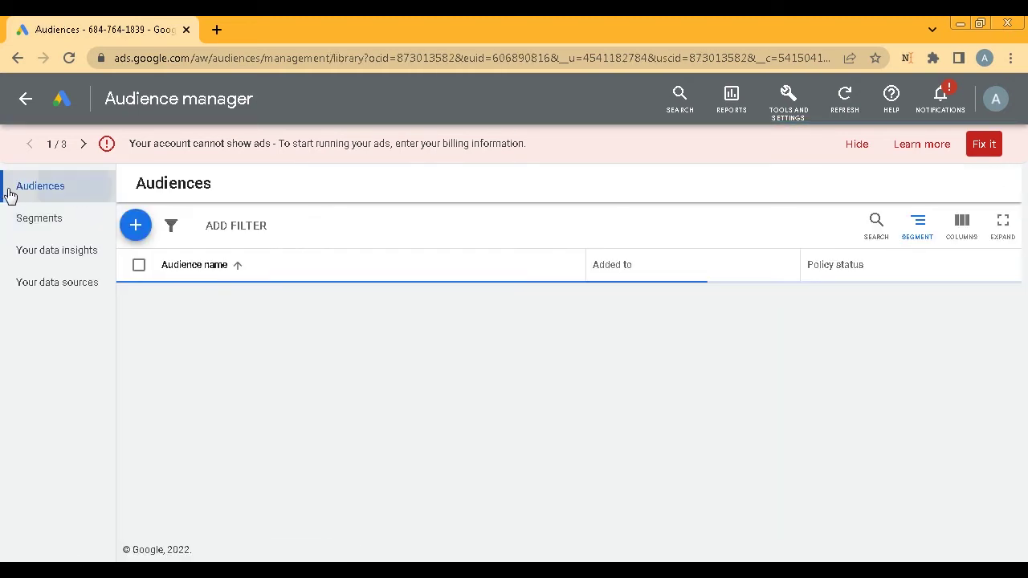
click(136, 225)
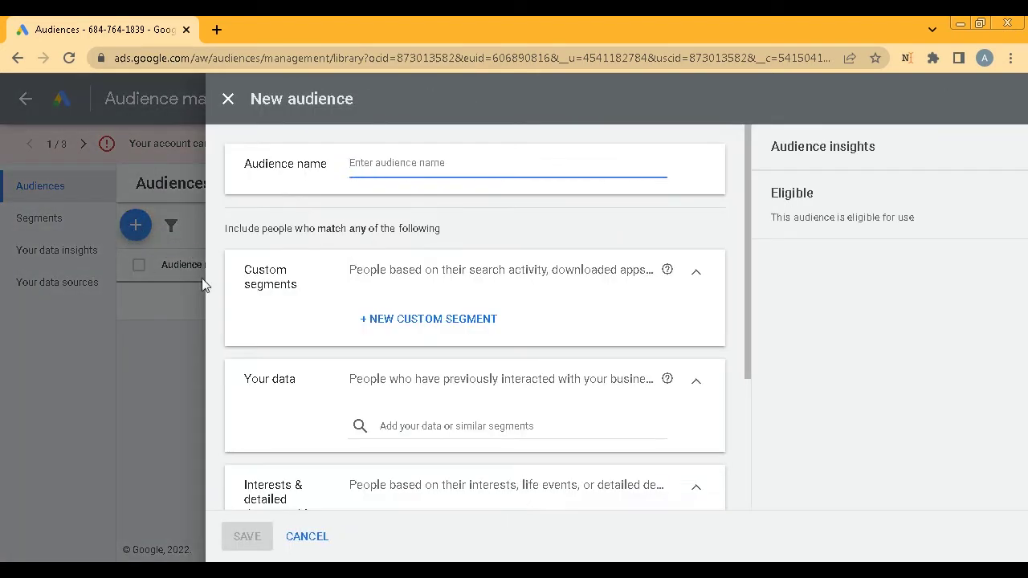
Examine the new audience form's Audience insights area and its custom segments, your data, and interests and detailed demographics sections.
drag(798, 217, 808, 219)
click(809, 219)
triple_click(863, 150)
click(871, 153)
drag(915, 155, 803, 159)
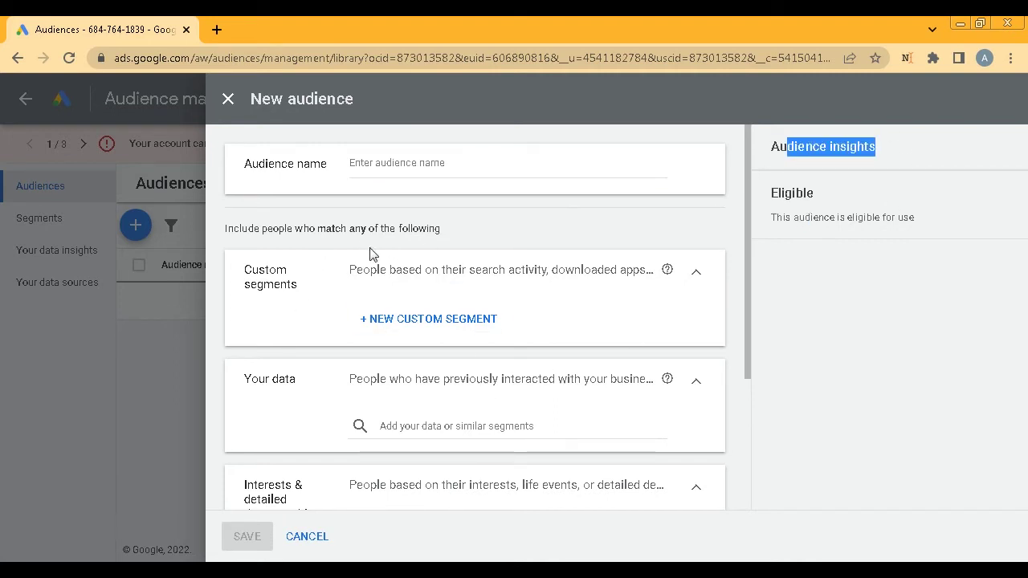
click(417, 172)
click(402, 285)
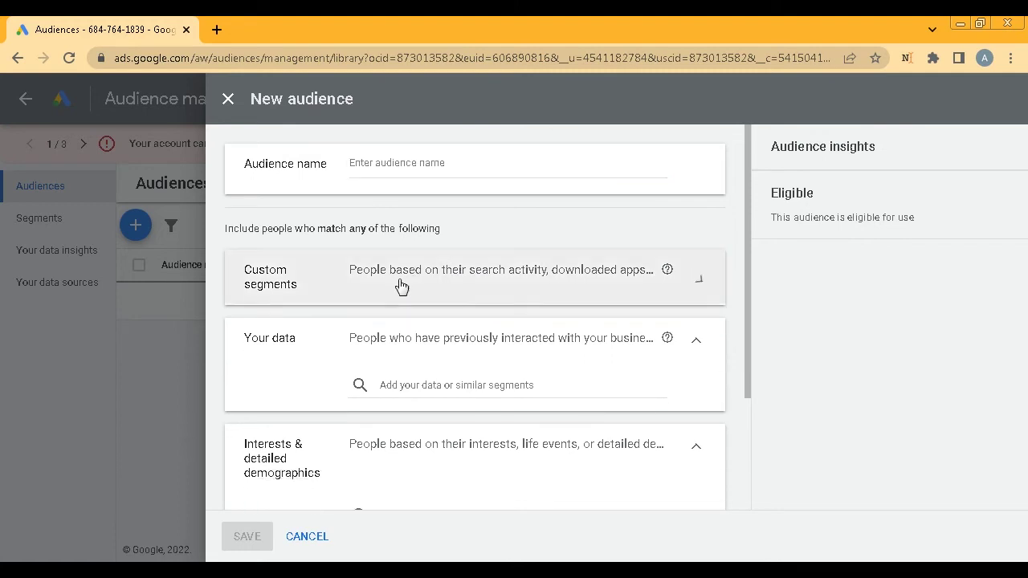
click(408, 283)
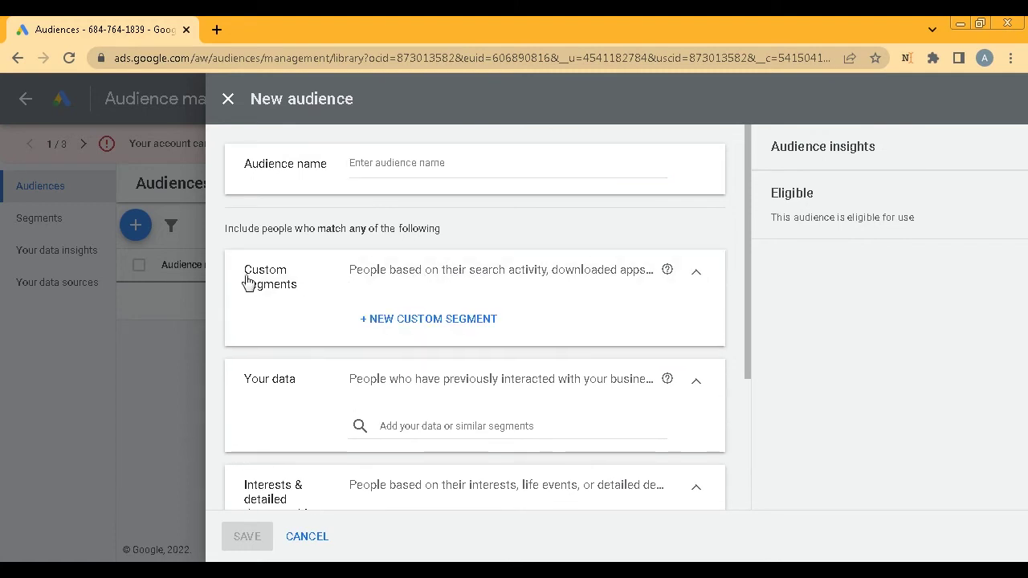
click(448, 286)
click(454, 386)
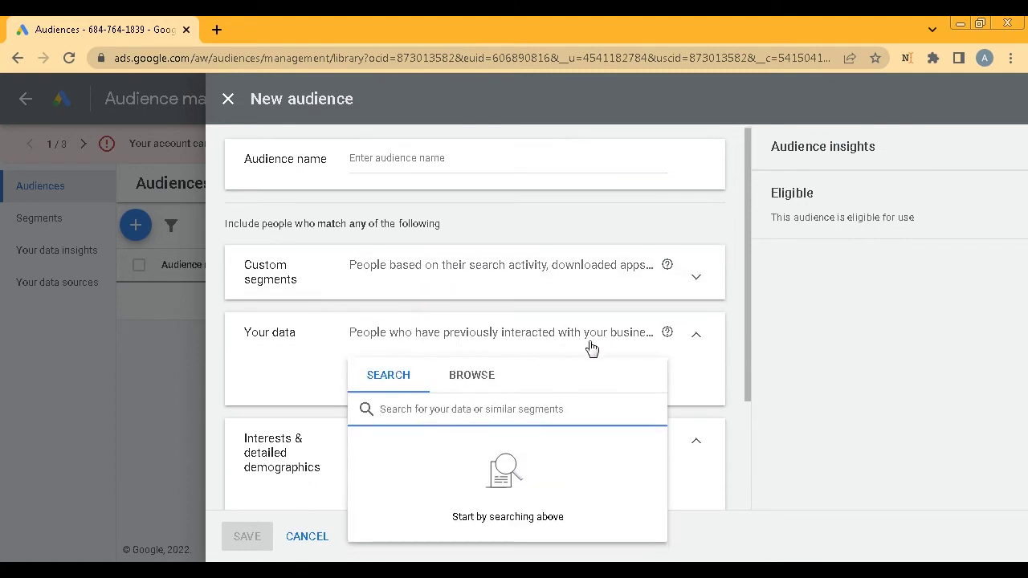
click(339, 356)
click(446, 450)
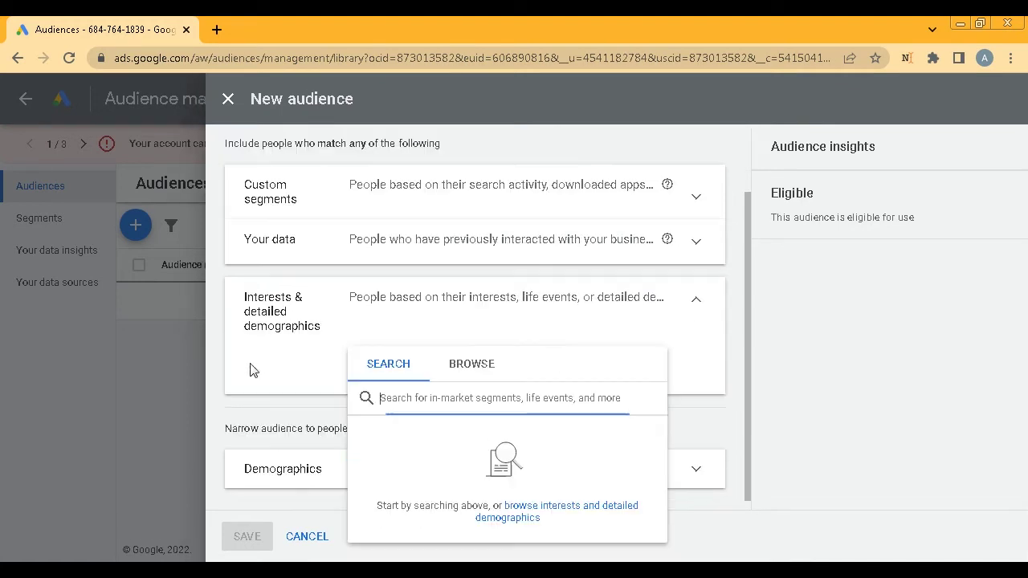
click(693, 312)
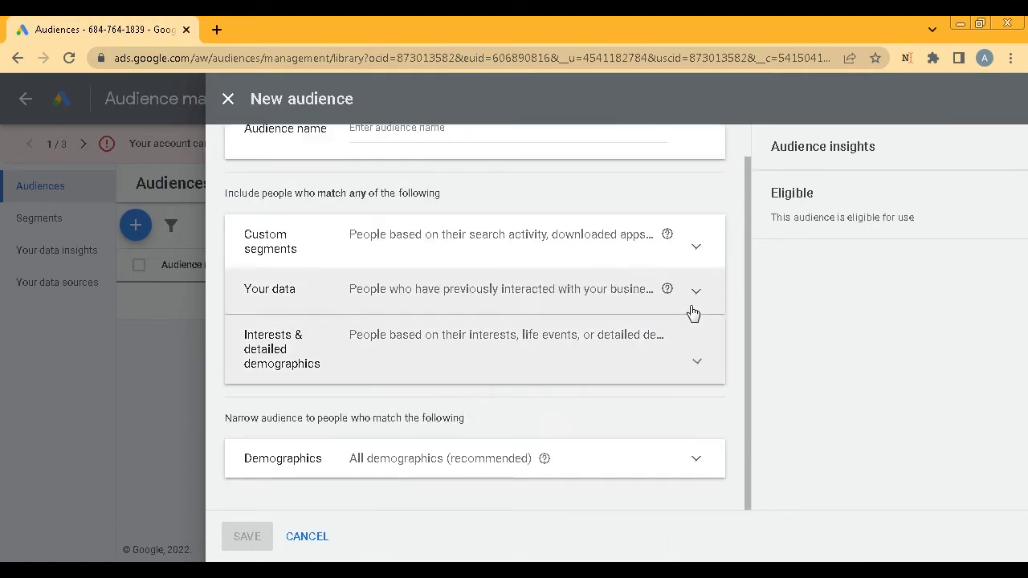
Search the interests and detailed demographics for "coffe shop".
click(526, 377)
click(410, 371)
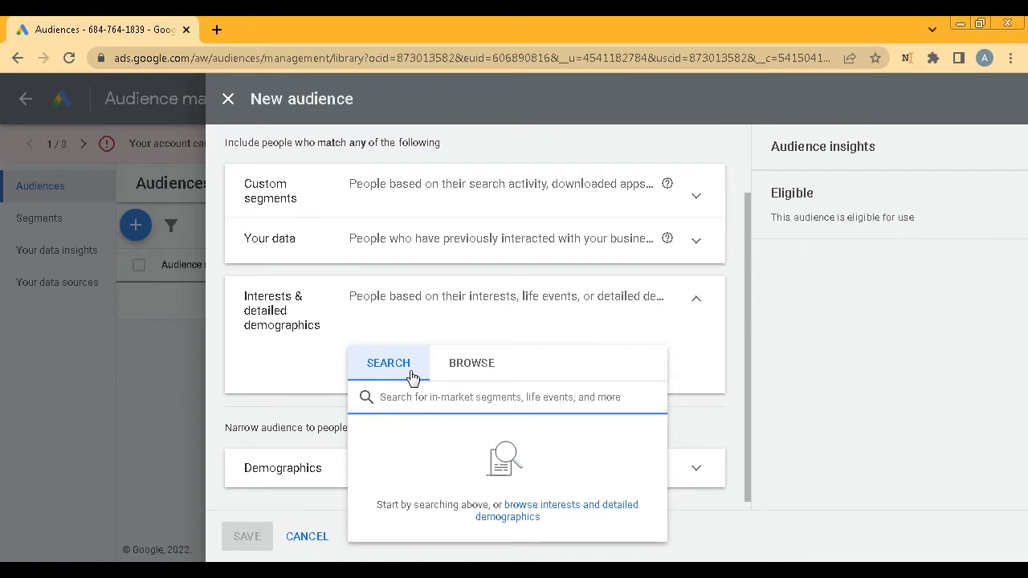
text(co)
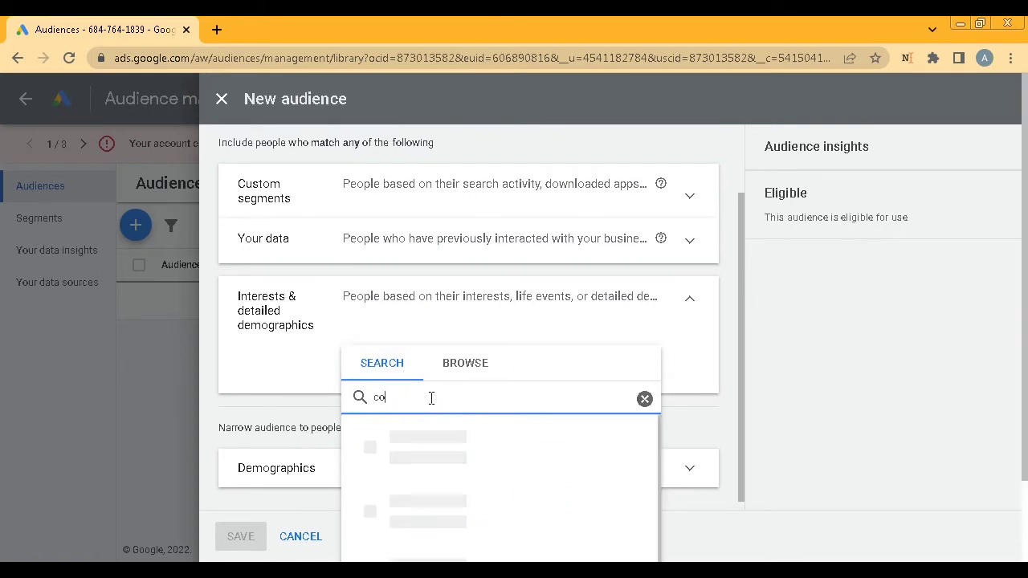
text(ffe)
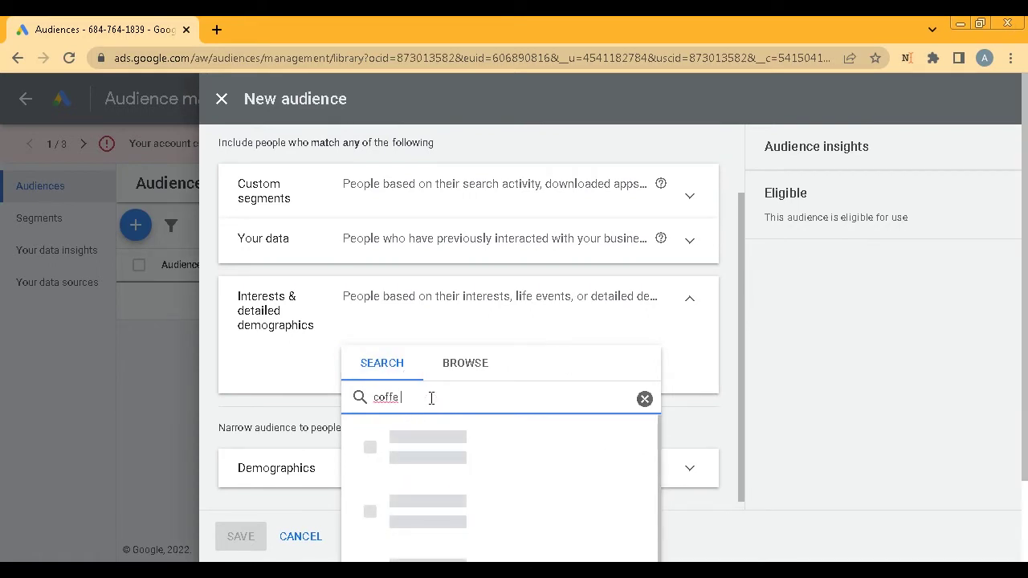
text( shop)
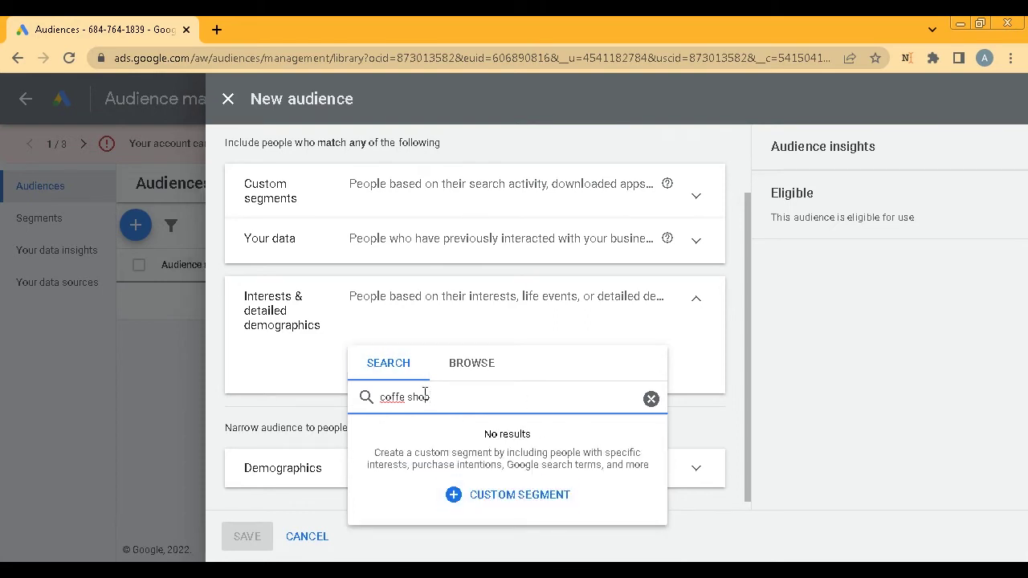
Expand the your data and custom segments sections of the new audience and start a new custom segment.
click(546, 241)
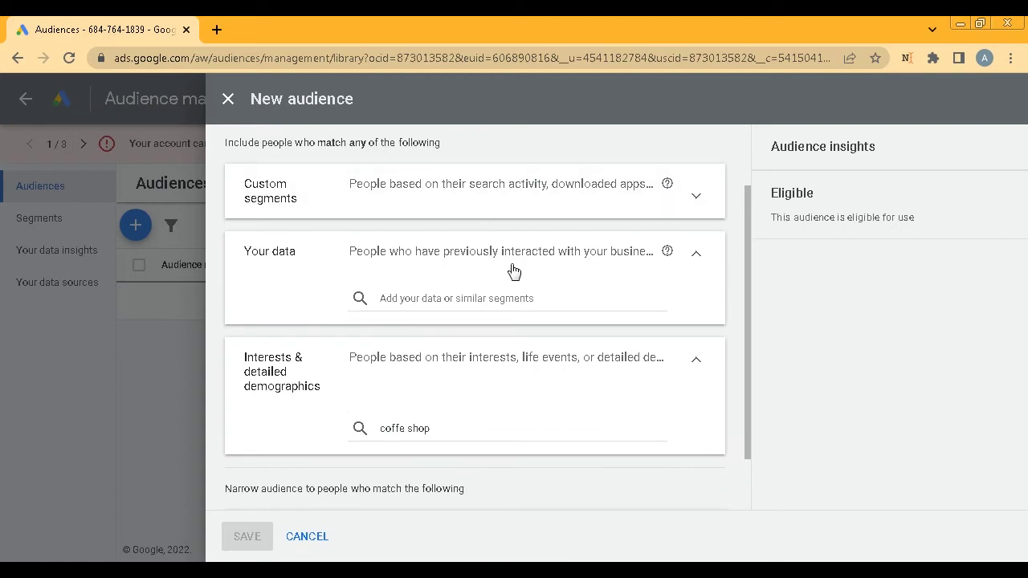
click(523, 298)
click(698, 201)
click(436, 235)
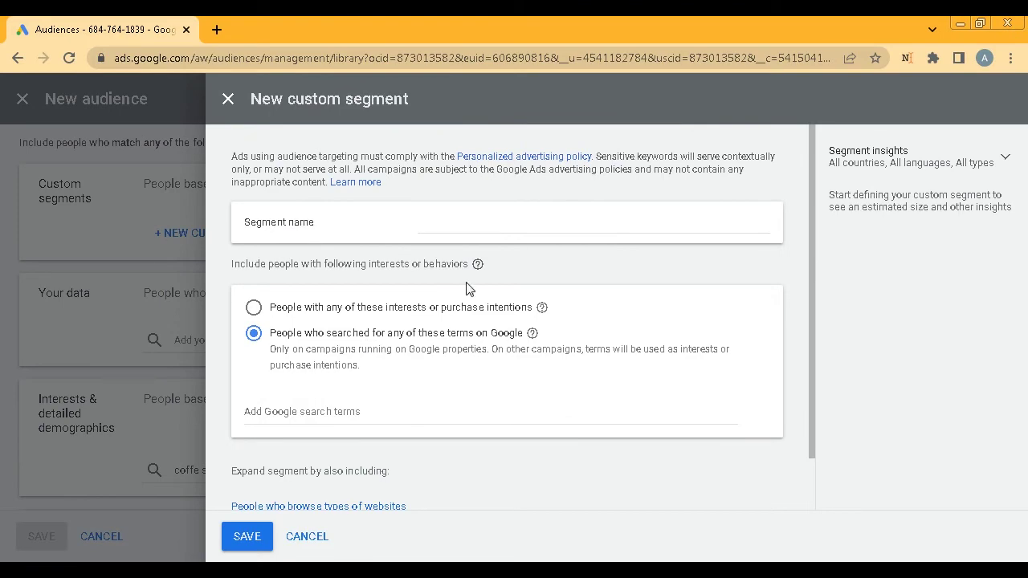
Close the new custom segment and clear the "coffe shop" search from the audience's interests and detailed demographics.
click(228, 100)
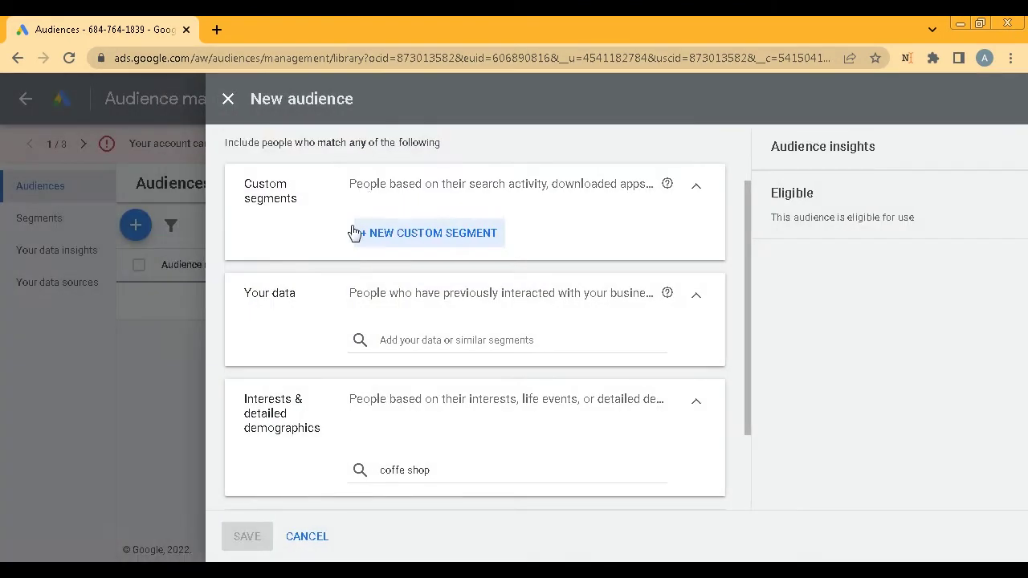
click(439, 461)
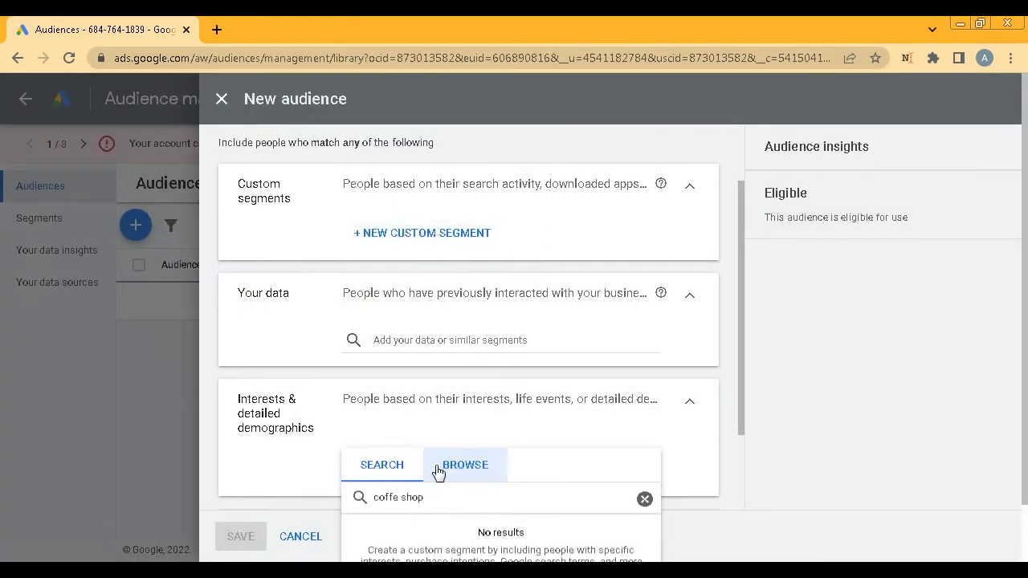
click(471, 461)
click(356, 394)
click(406, 386)
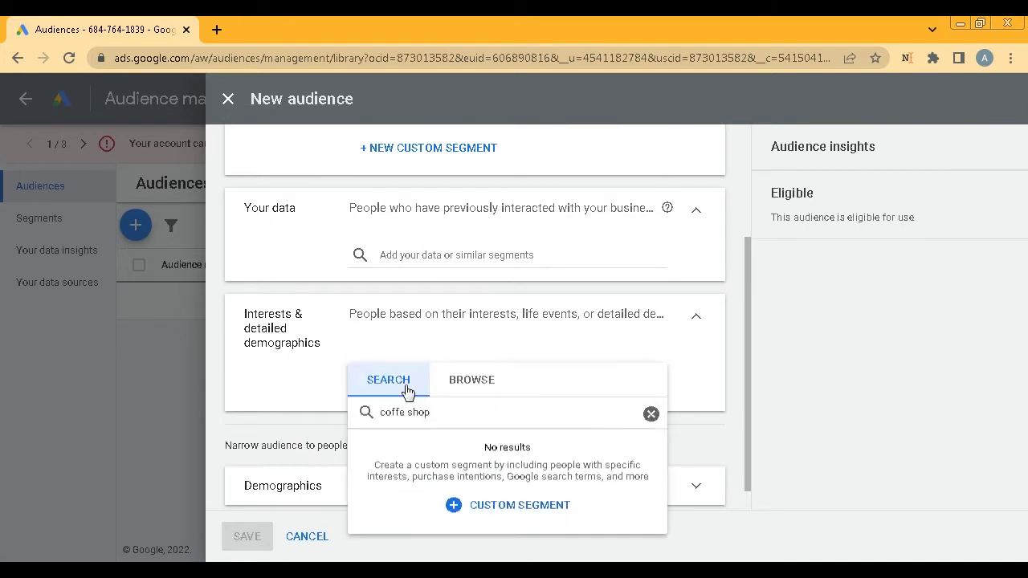
click(300, 395)
click(396, 384)
drag(431, 415, 379, 414)
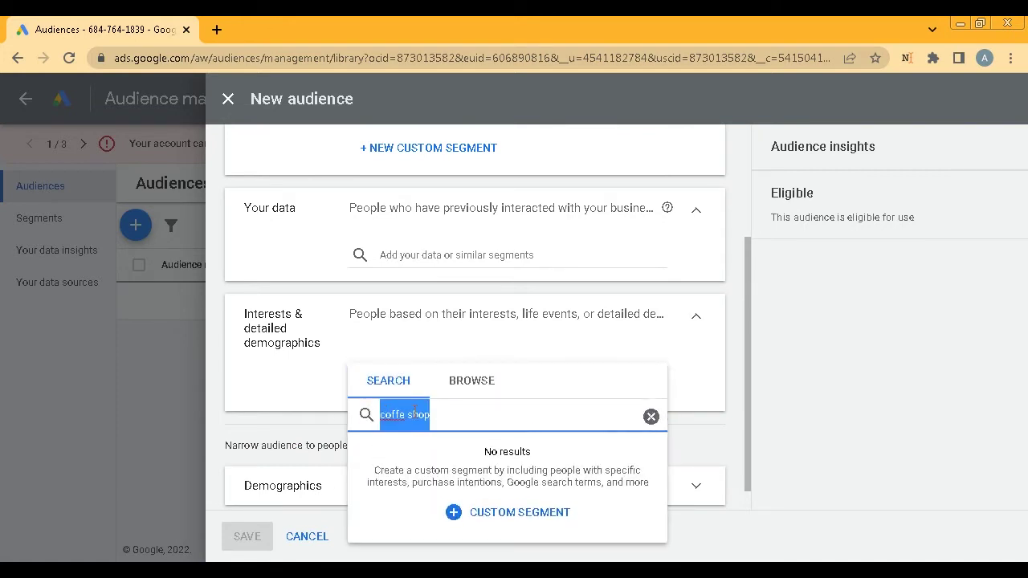
key(BackSpace)
click(273, 404)
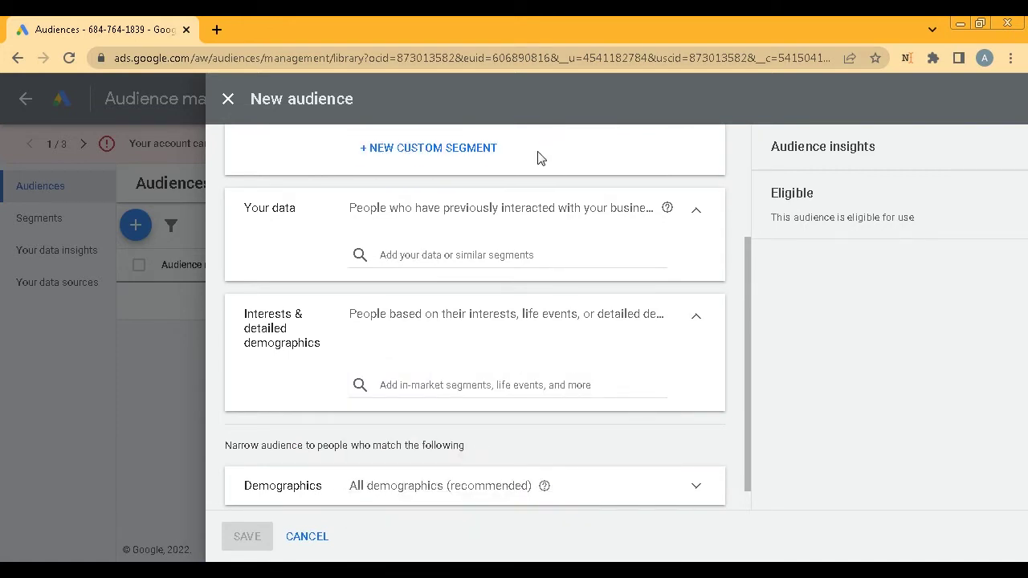
Start a new custom segment and try both the interests or purchase intentions option and the Google search terms option.
right_click(401, 150)
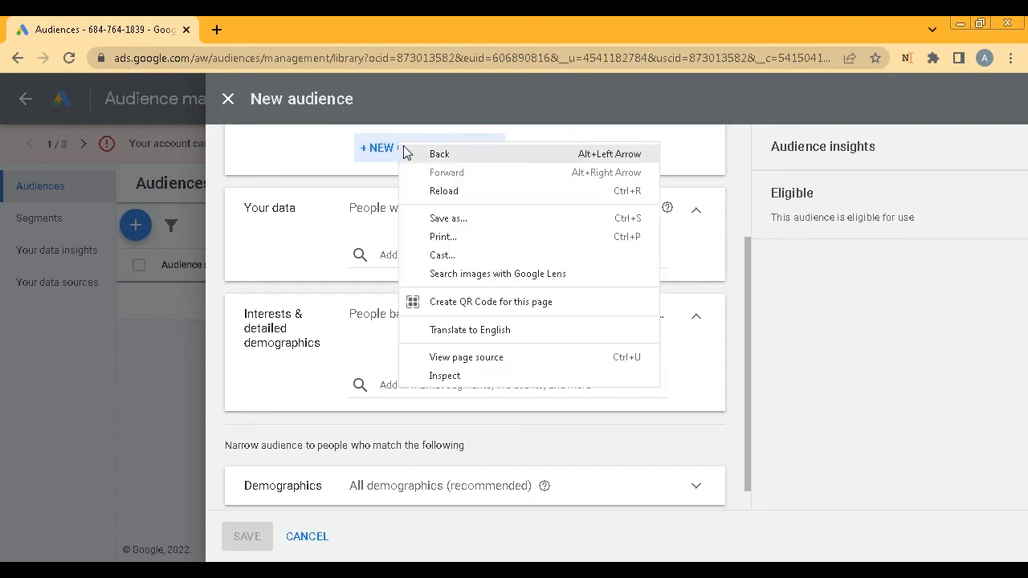
click(328, 156)
click(399, 151)
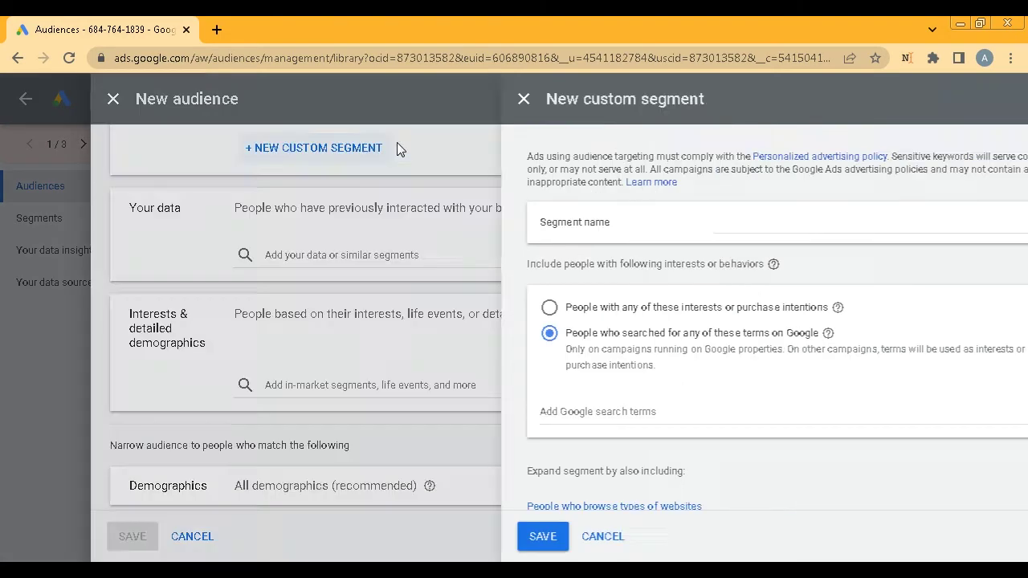
click(305, 311)
mouse_move(622, 315)
mouse_down()
mouse_move(436, 311)
mouse_move(633, 310)
mouse_up()
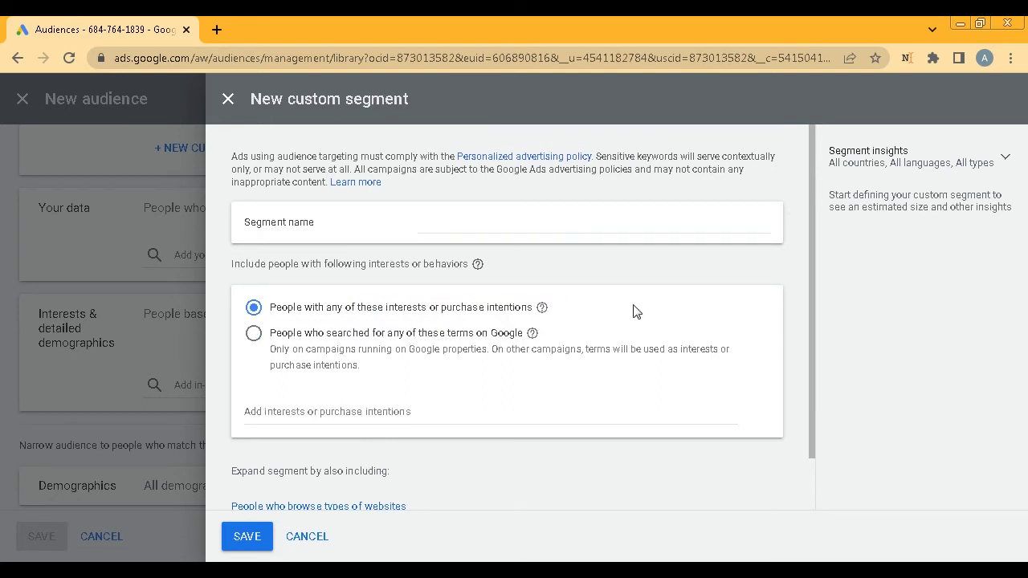
click(294, 334)
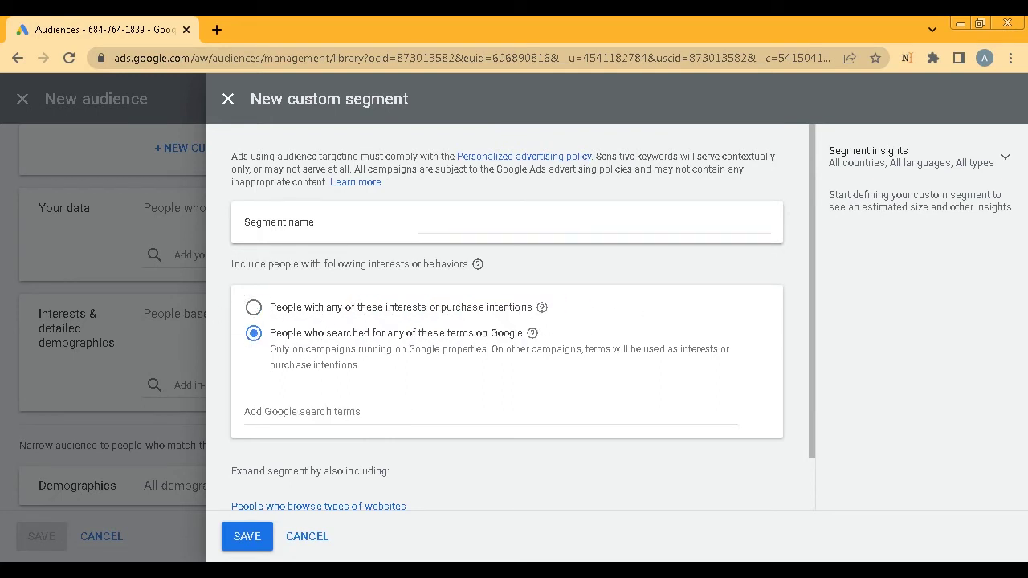
Switch to the Notepad notes and add the line "You can chose both interest or terms" below the audience manager line.
key(alt+Tab)
key(Return)
key(Return)
key(Return)
key(Return)
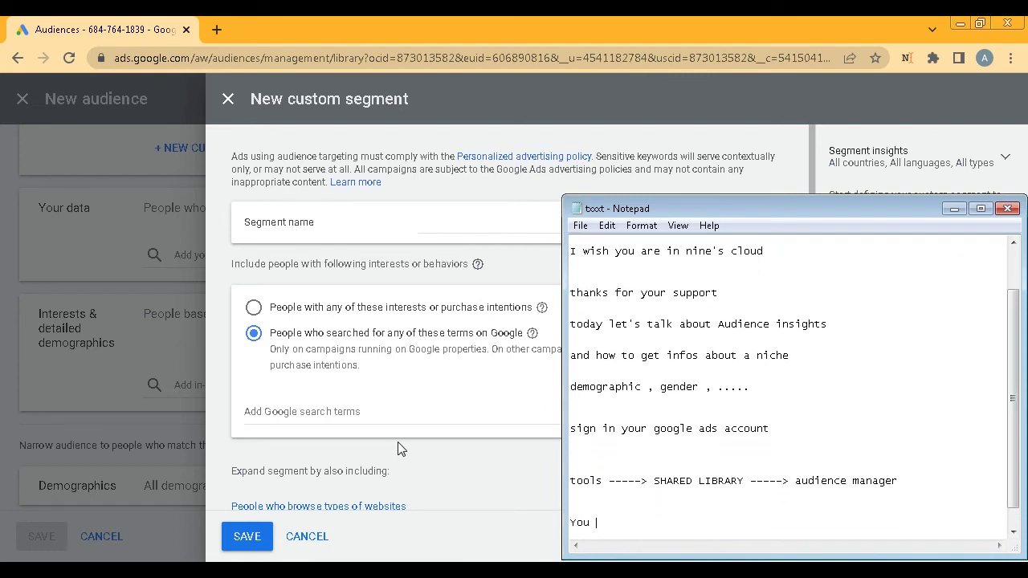
text(You can chose both)
text(int)
text(erest or terms)
key(Return)
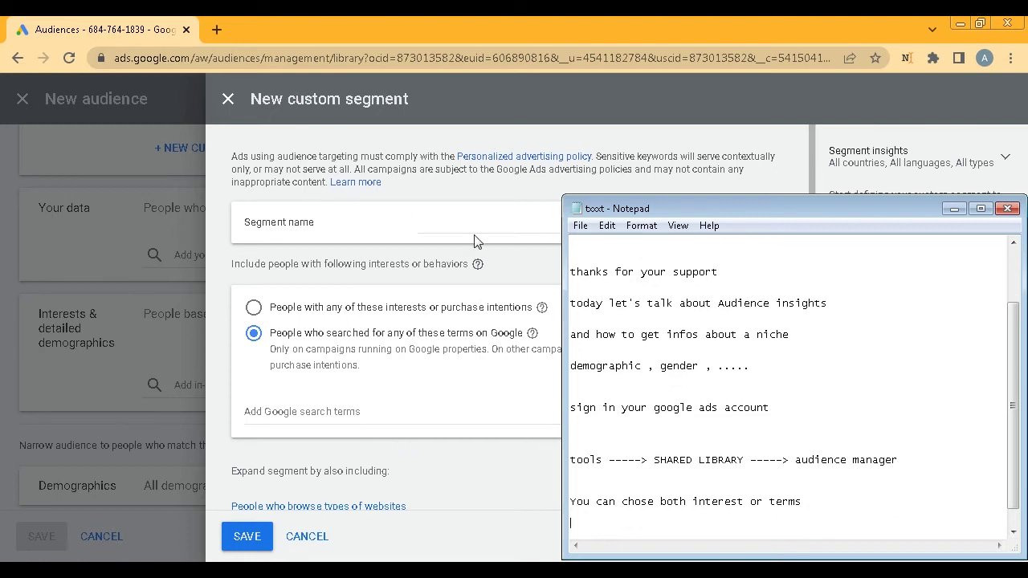
Back in Google Ads, name the custom segment "coffe shop audience".
click(451, 223)
text(coffe shop audien)
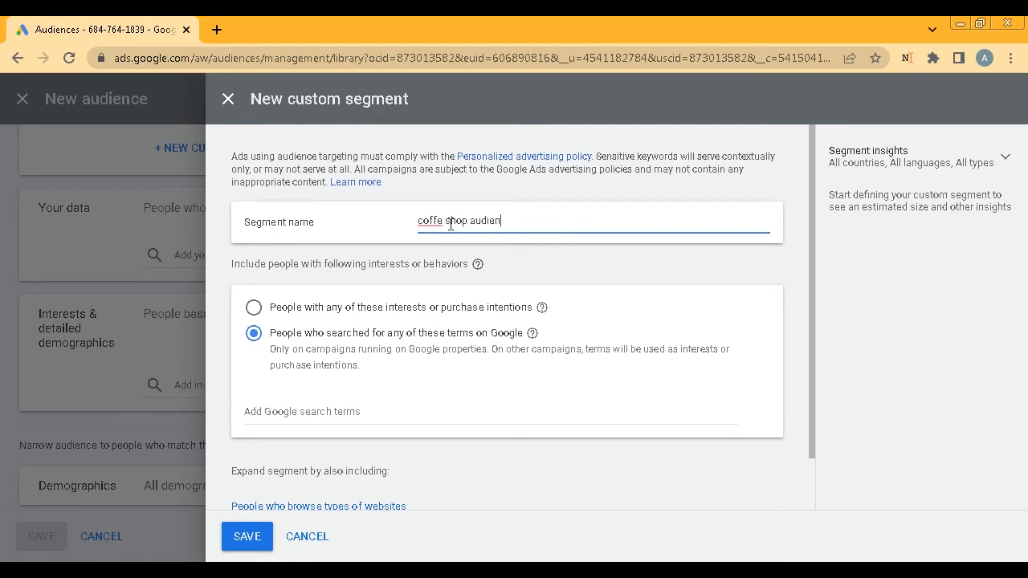
text(ce)
key(BackSpace)
Target people with any of these interests or purchase intentions and add "coffe shop" as an interest.
click(294, 309)
click(327, 413)
text(co)
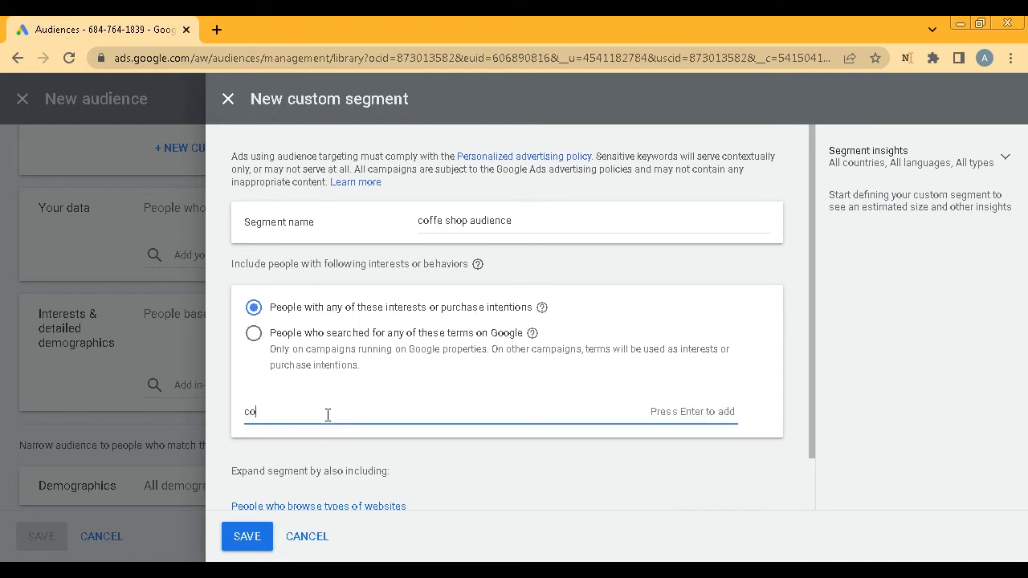
text(ffe shop)
key(Return)
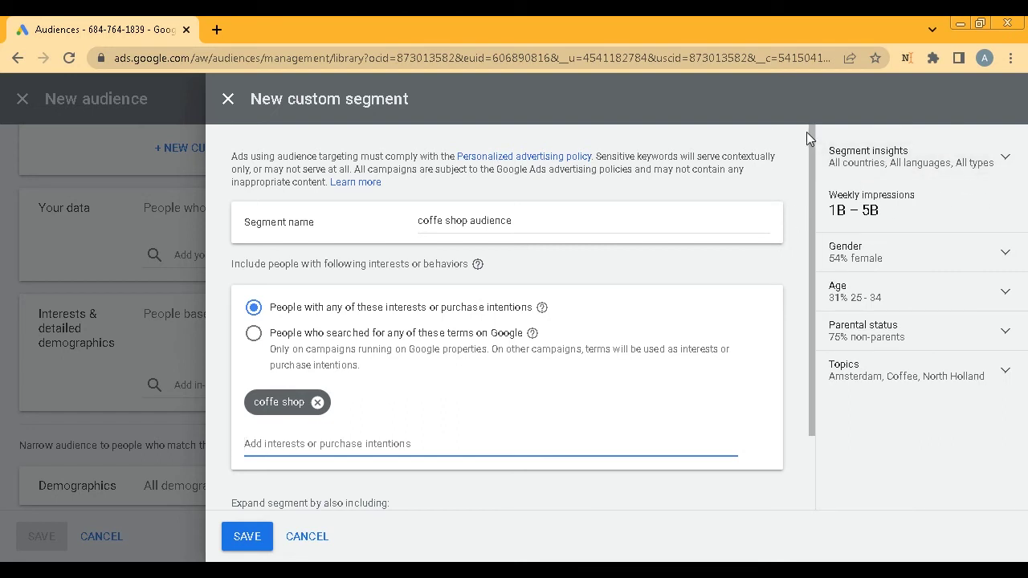
Examine the segment's weekly impressions and gender breakdown, and expand the segment insights filters with the country list.
drag(920, 215, 827, 225)
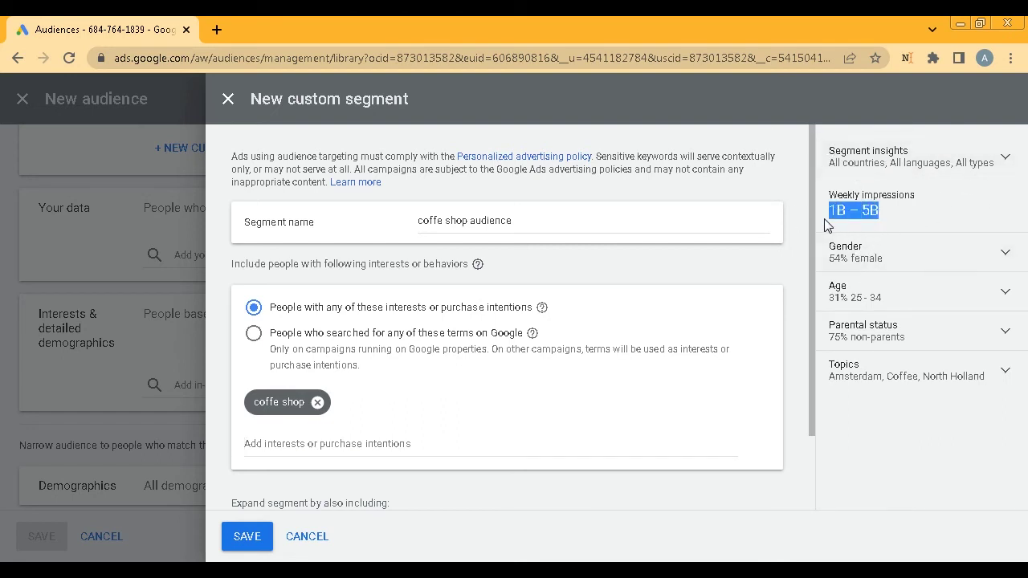
click(871, 255)
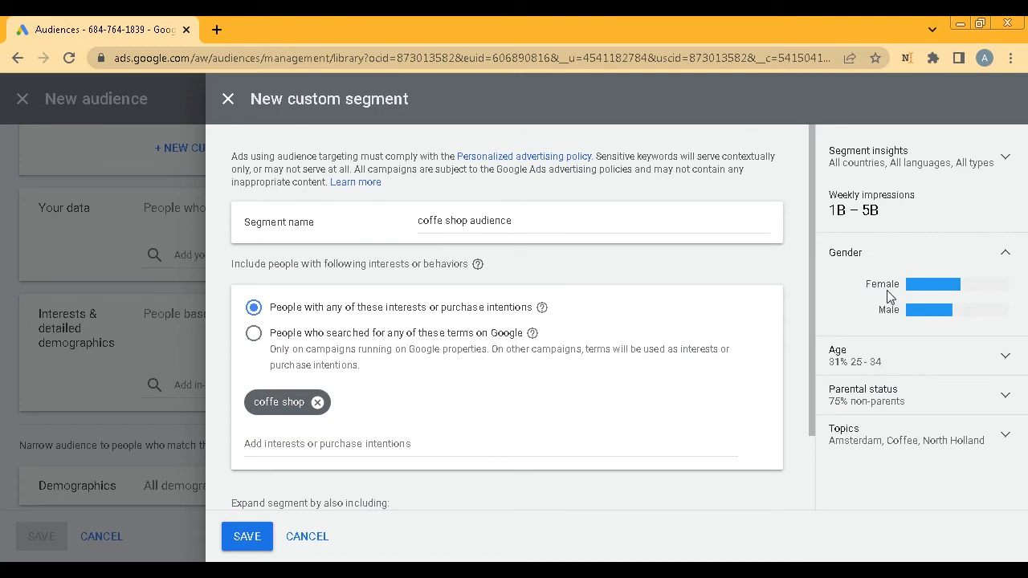
click(897, 206)
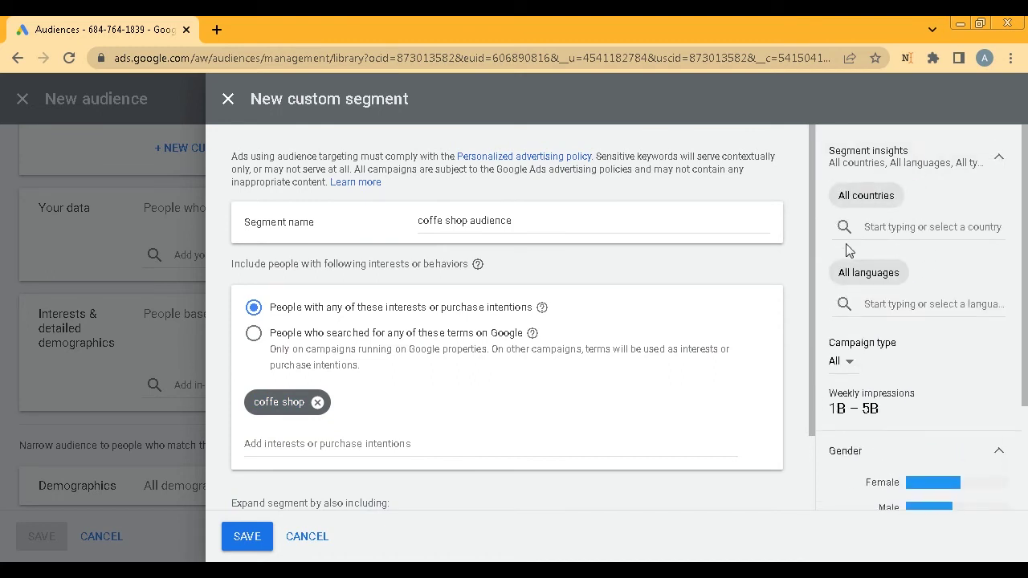
click(877, 228)
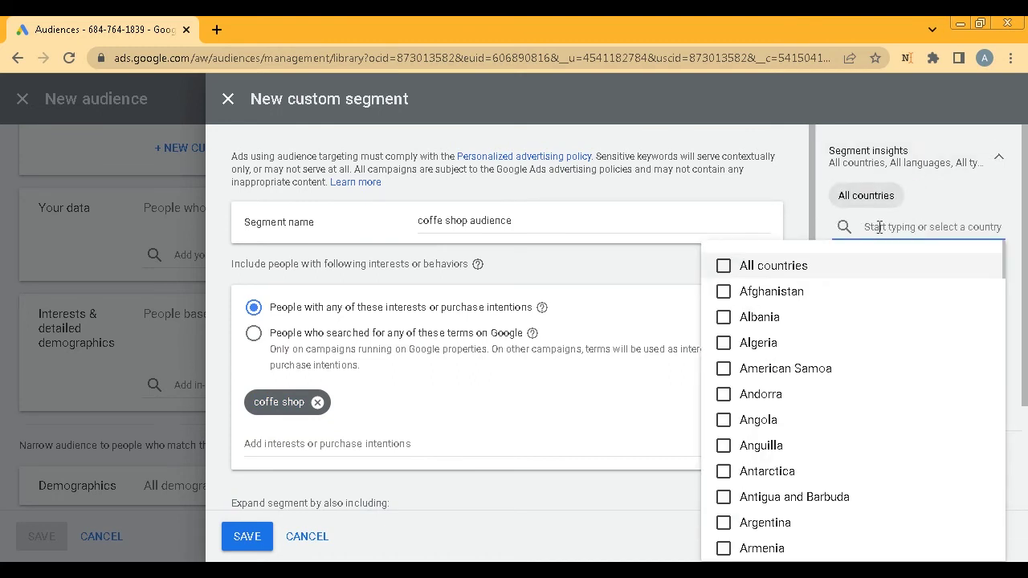
Switch to the Notepad notes and add the line "chose the country" and a line about playing with the parameters.
key(alt+Tab)
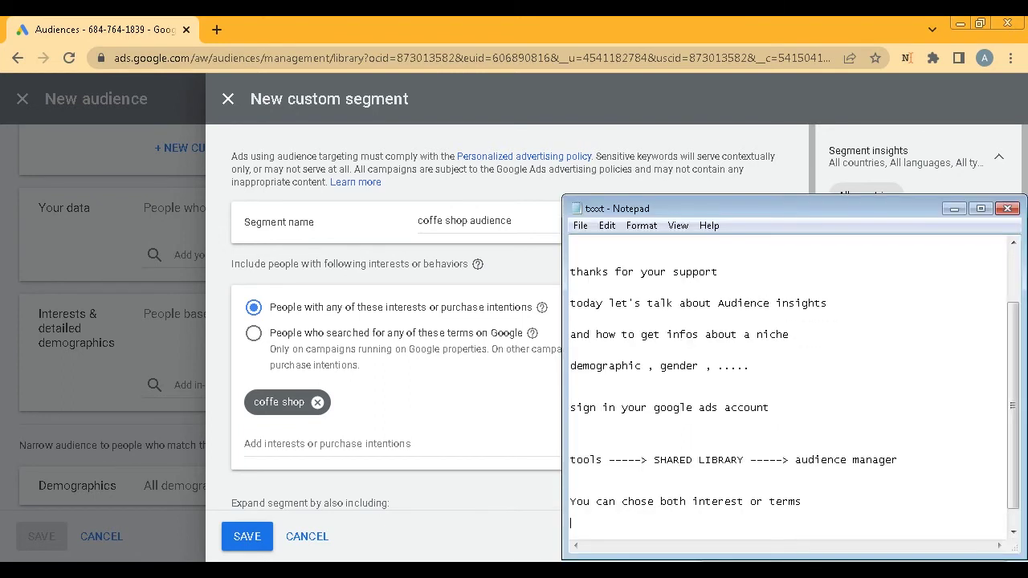
key(Return)
key(Return)
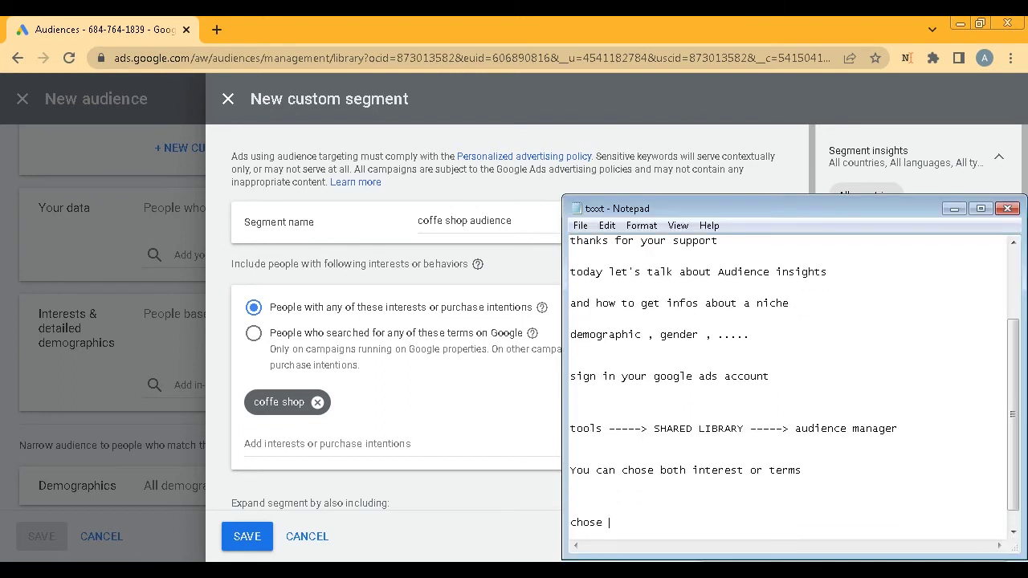
text(chose the country)
key(Return)
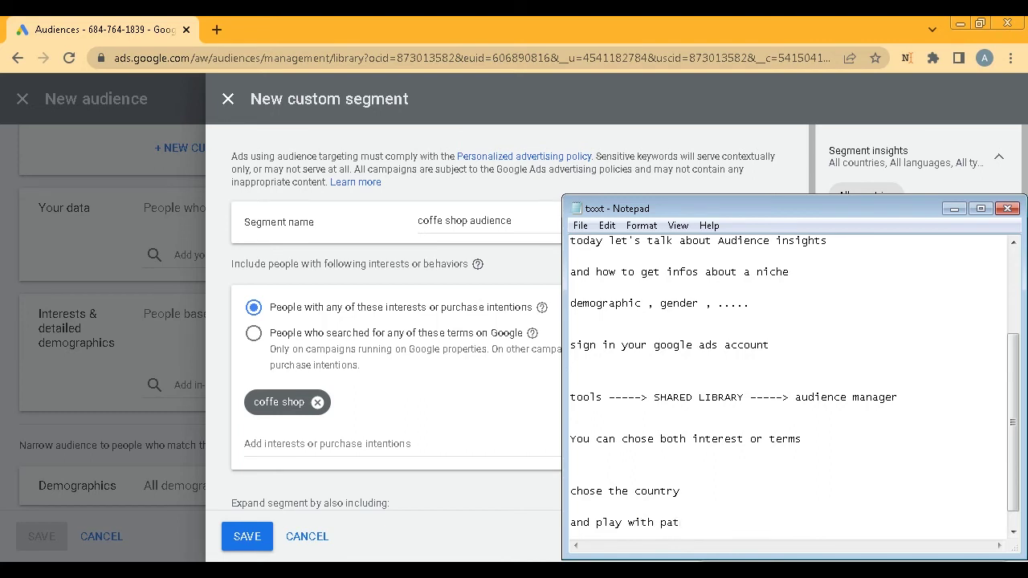
text(meters)
Back in Google Ads, filter the segment insights to the country United States.
click(894, 179)
click(891, 229)
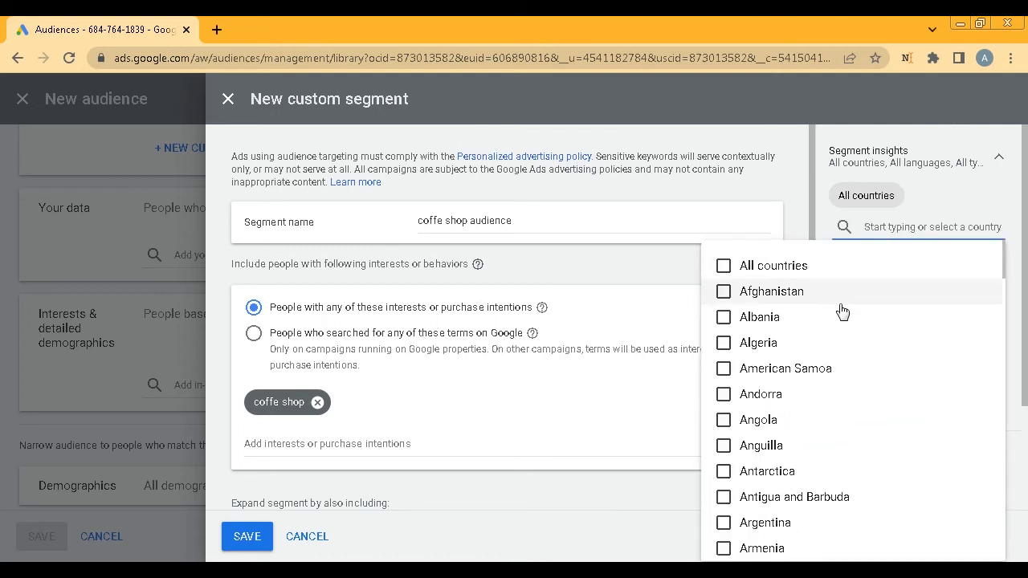
text(usaa)
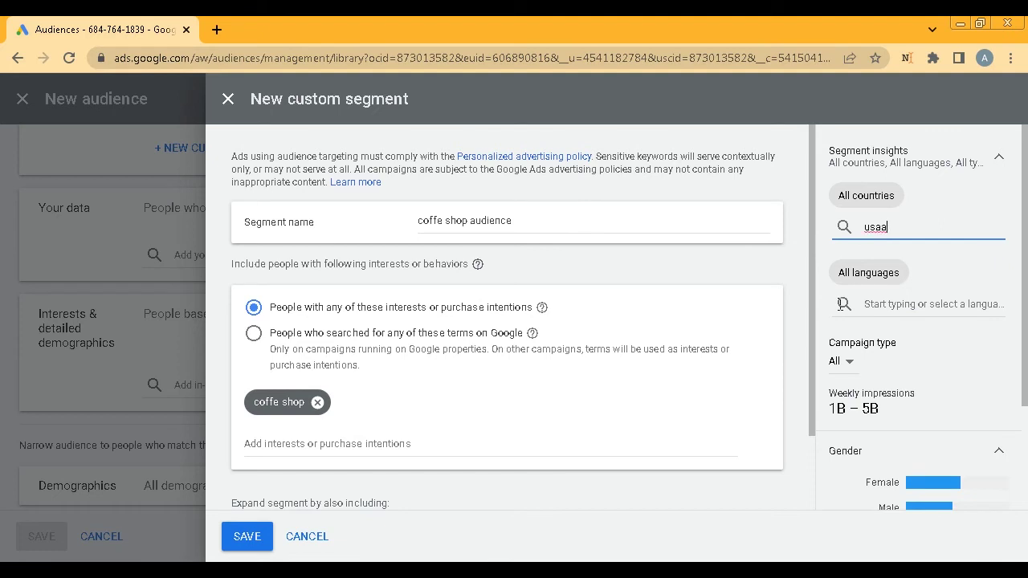
double_click(898, 231)
text(united)
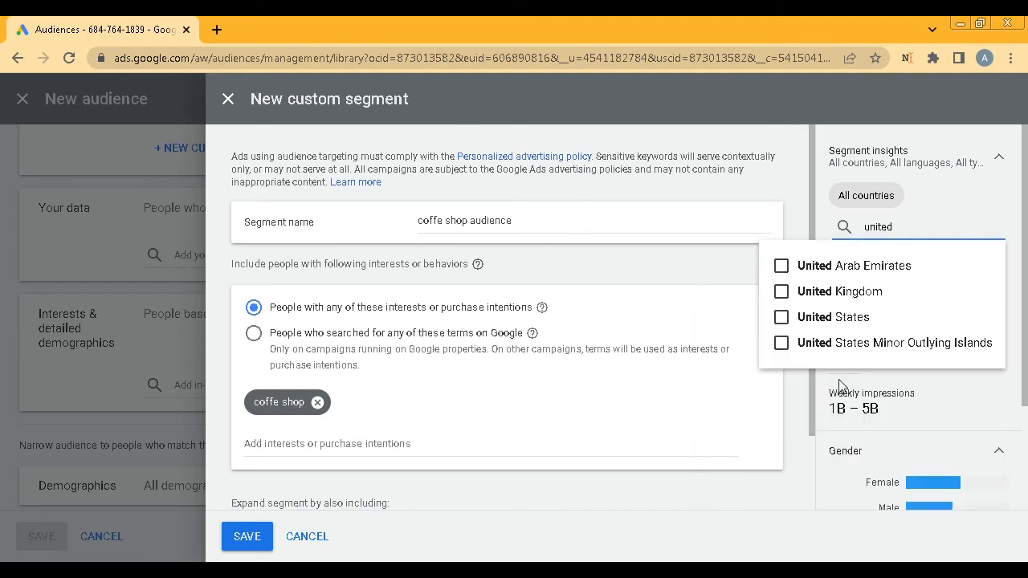
click(804, 318)
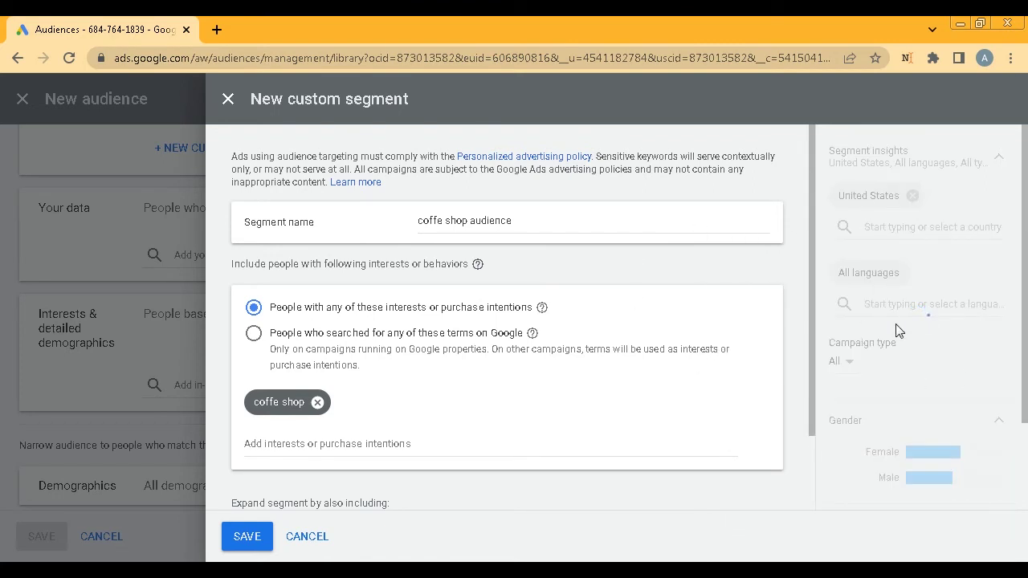
Filter the segment insights to the language English (US) and check the campaign type, weekly impressions and gender insights.
click(905, 304)
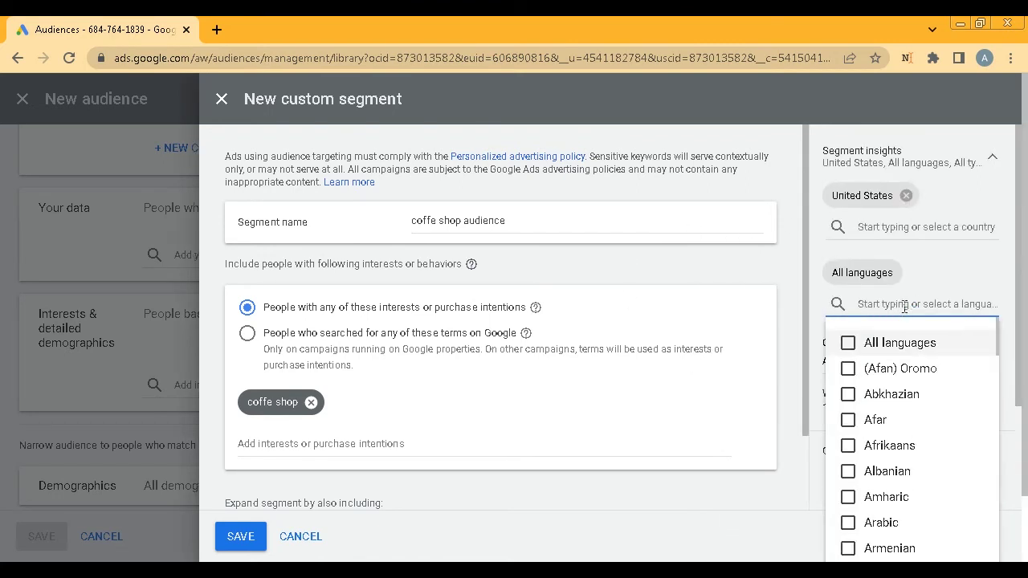
text(eng)
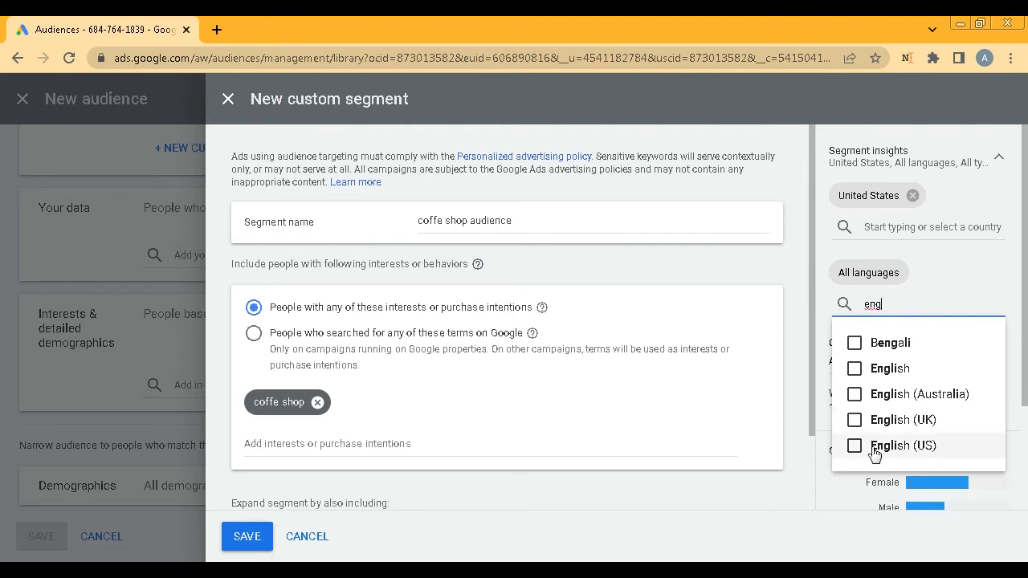
click(854, 447)
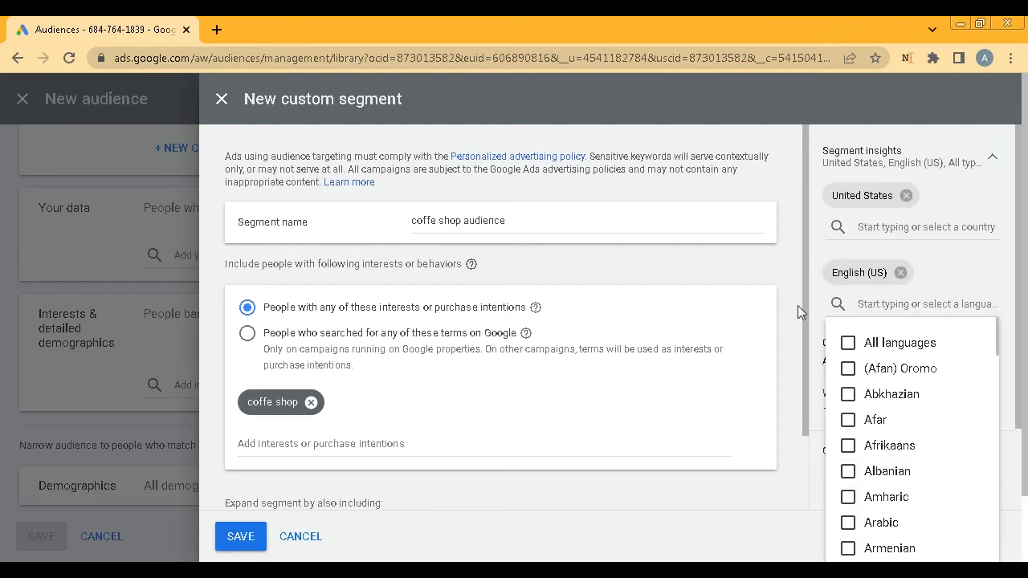
click(825, 394)
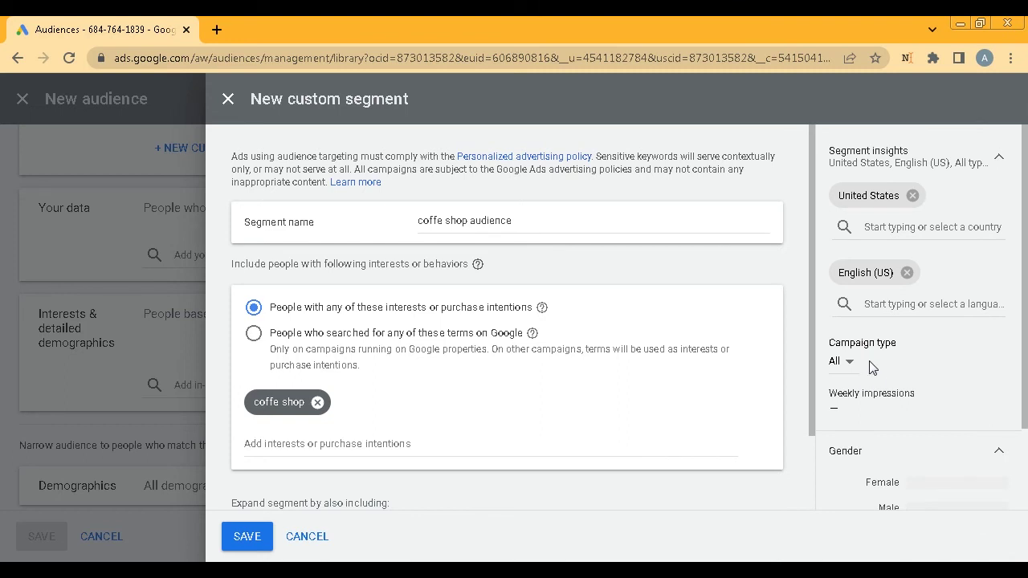
scroll(996, 353, down, 2)
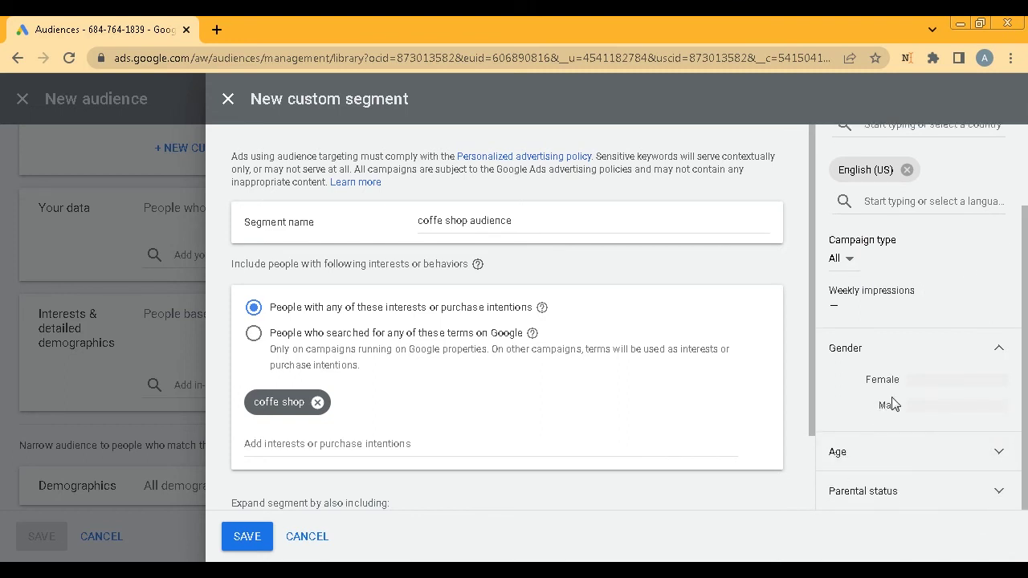
click(850, 259)
scroll(1016, 229, up, 2)
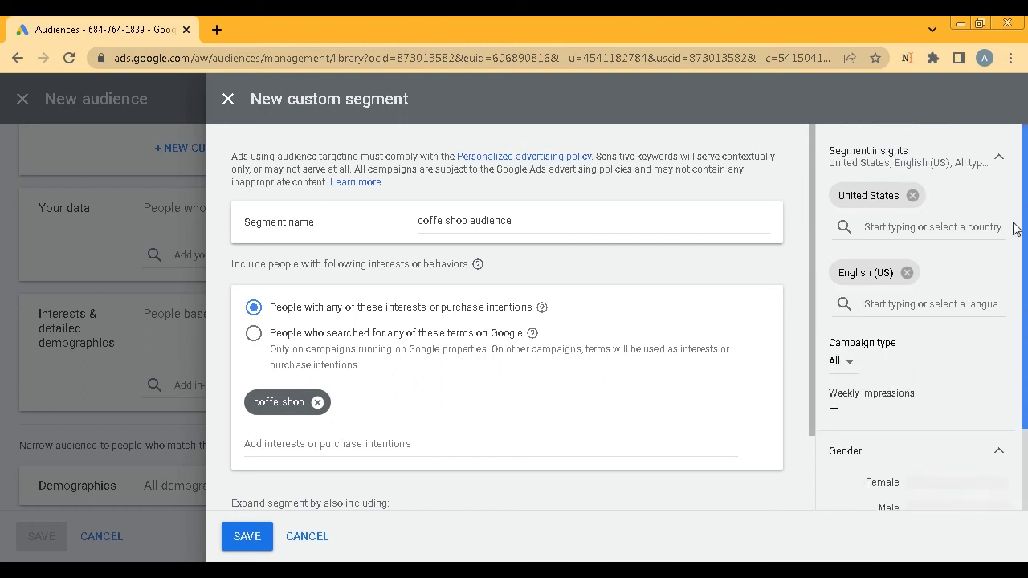
Remove the English (US) language filter from the segment insights.
click(907, 273)
click(877, 299)
click(932, 297)
Examine the weekly impressions and the gender, age and parental status insights for the United States.
drag(1025, 288, 1024, 379)
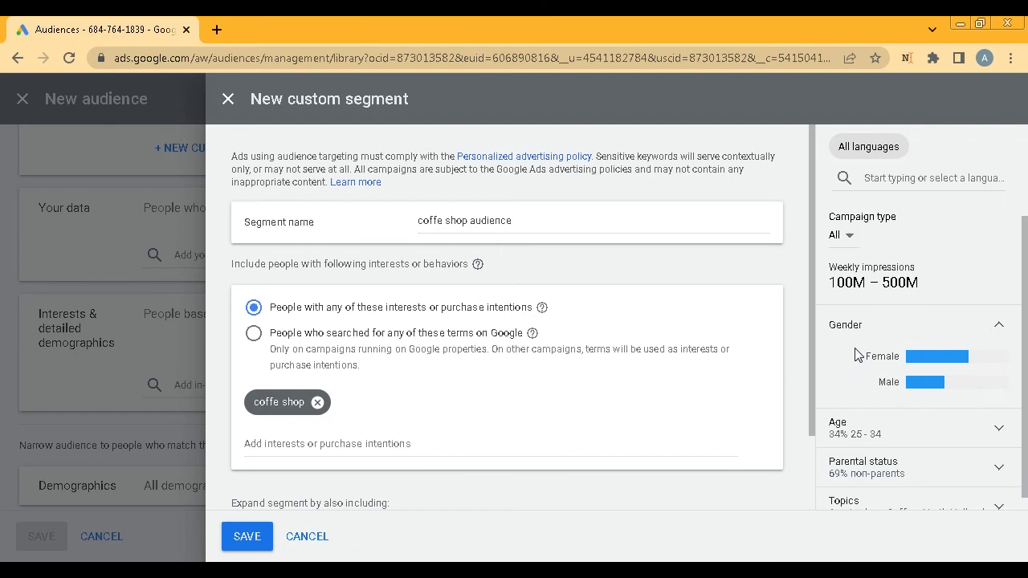
triple_click(960, 281)
click(955, 276)
scroll(955, 276, down, 1)
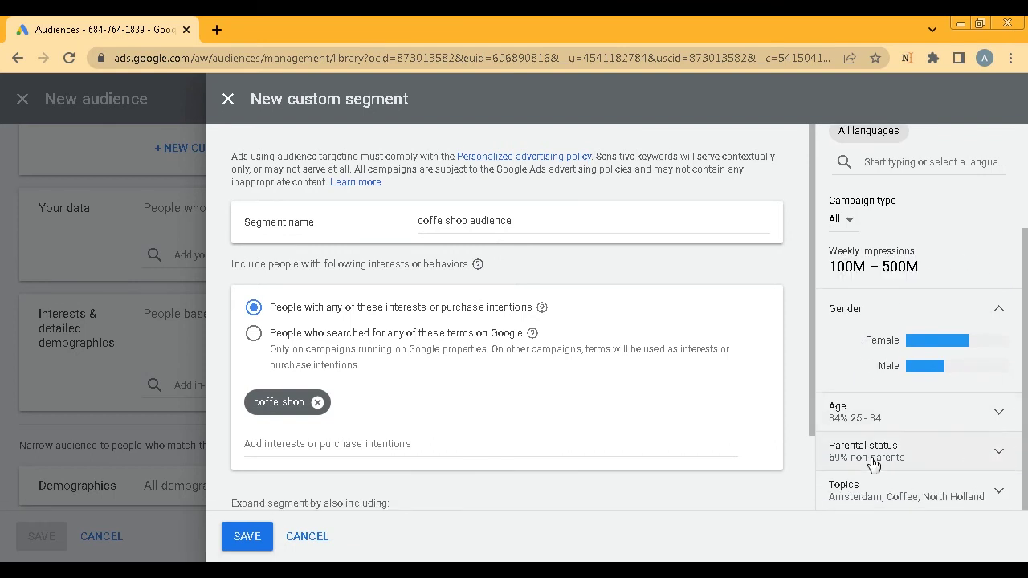
Expand the Topics insights and examine which website topics the segment visits.
click(890, 492)
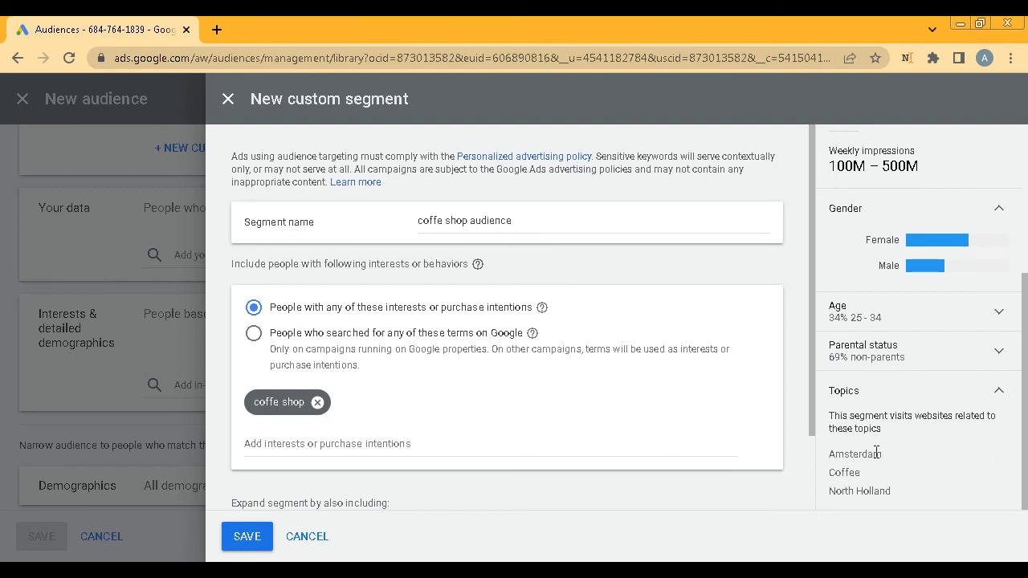
drag(871, 480, 826, 480)
drag(899, 498, 837, 494)
drag(880, 456, 832, 417)
drag(882, 455, 830, 416)
click(841, 416)
triple_click(845, 416)
right_click(843, 418)
click(854, 428)
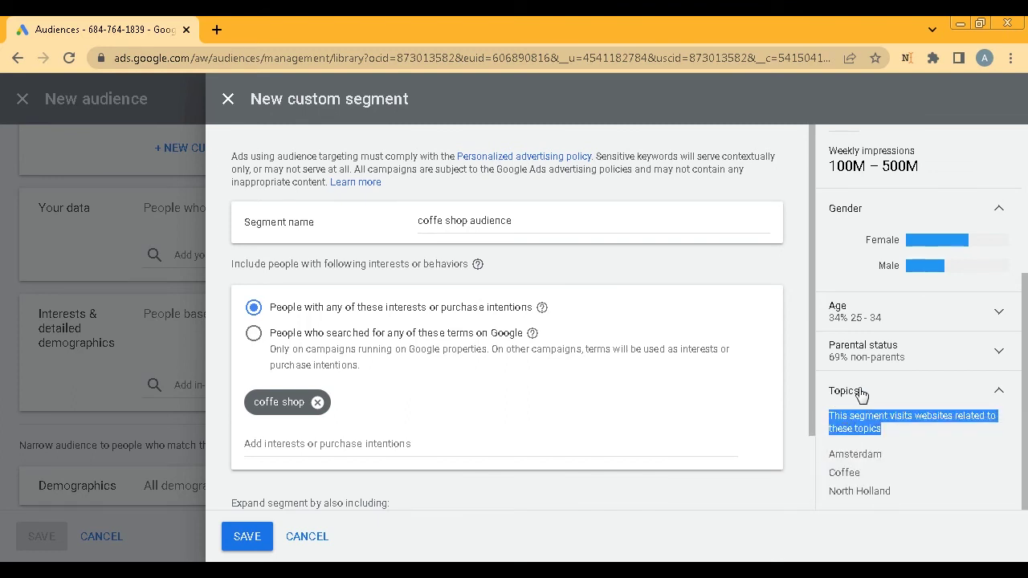
Collapse the Topics insights and expand the Age insights to view the age group breakdown.
click(866, 393)
click(891, 411)
scroll(888, 362, down, 2)
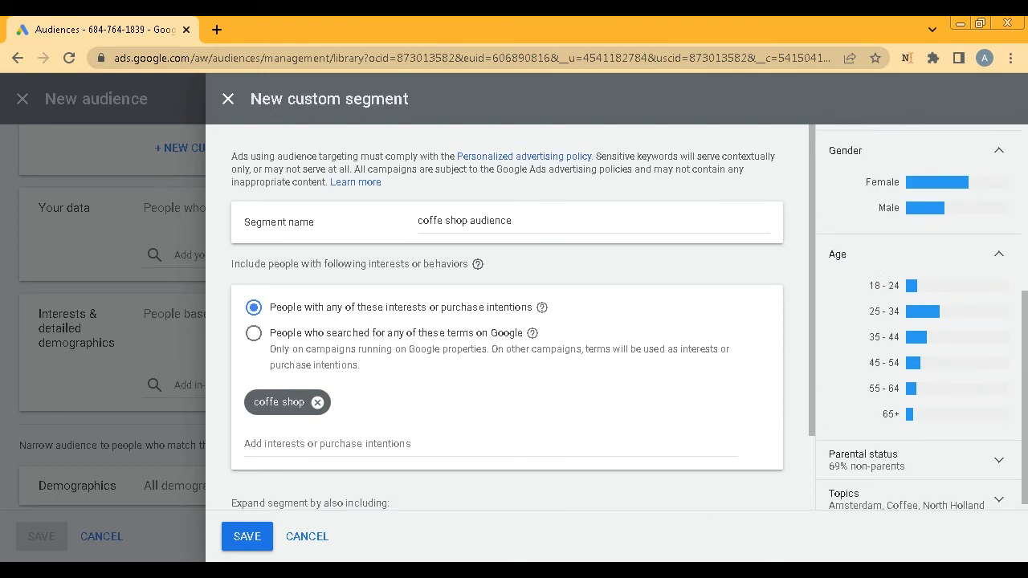
Switch to Notepad and add the note "here you can understand the demographics and gender and topics as well about your business or services".
key(alt+Tab)
key(Return)
key(Return)
key(Return)
key(Return)
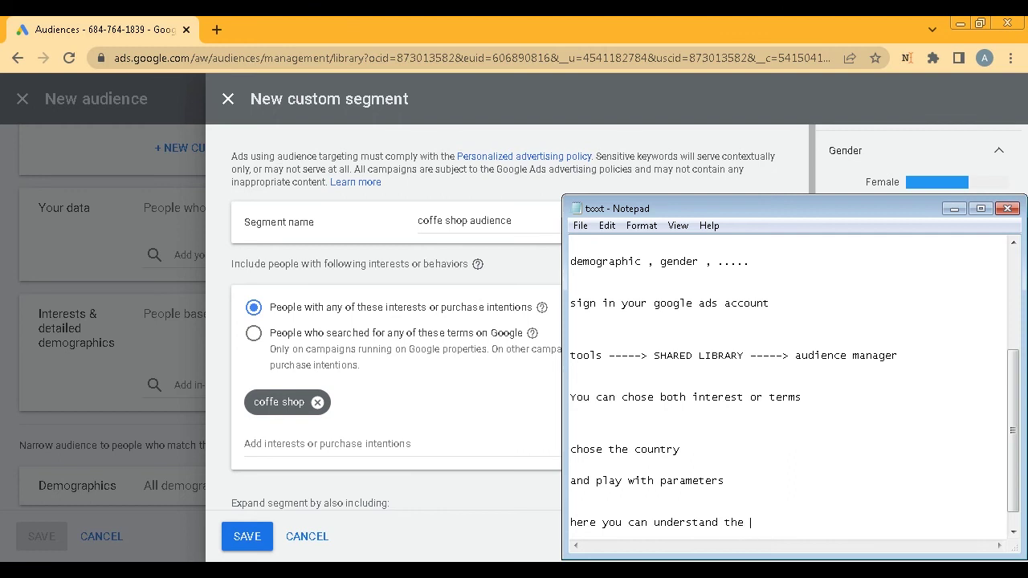
text(here you can understand the demographics an)
text(d gend)
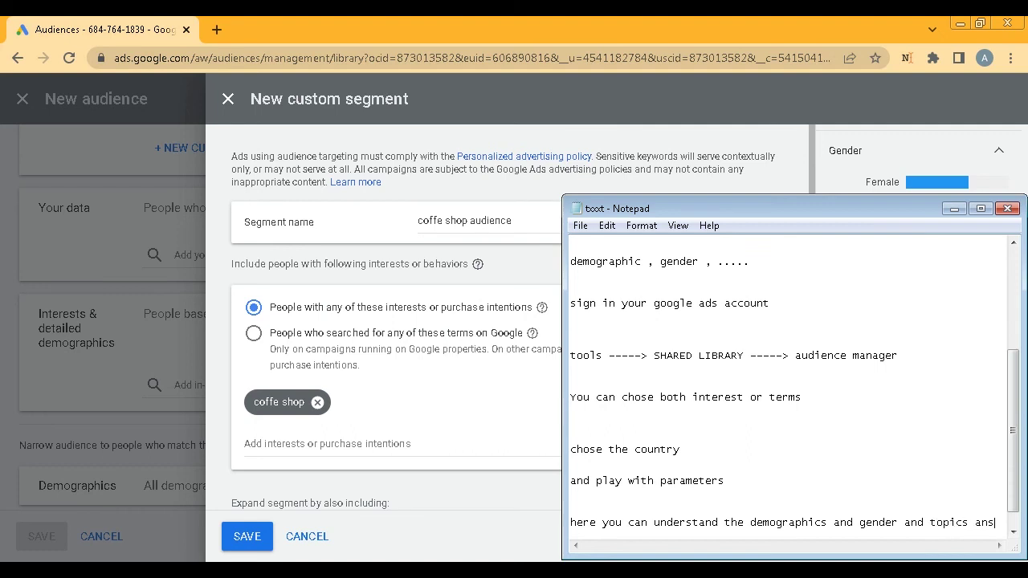
text(ell)
key(Return)
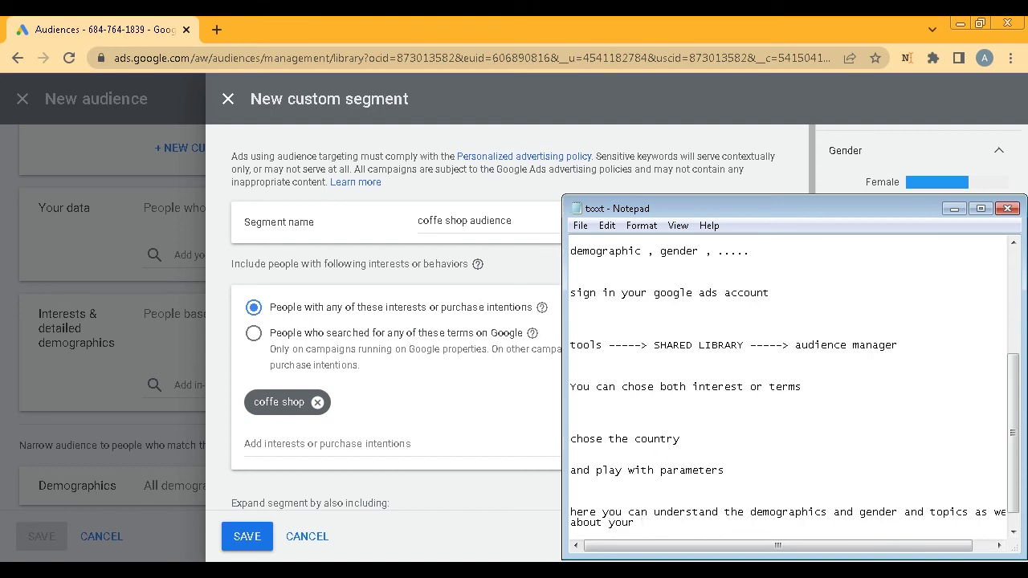
text(usin)
Add the closing lines "that's all" and "see you net video" below the notes, separated by blank lines.
key(Return)
key(Return)
key(Return)
key(Return)
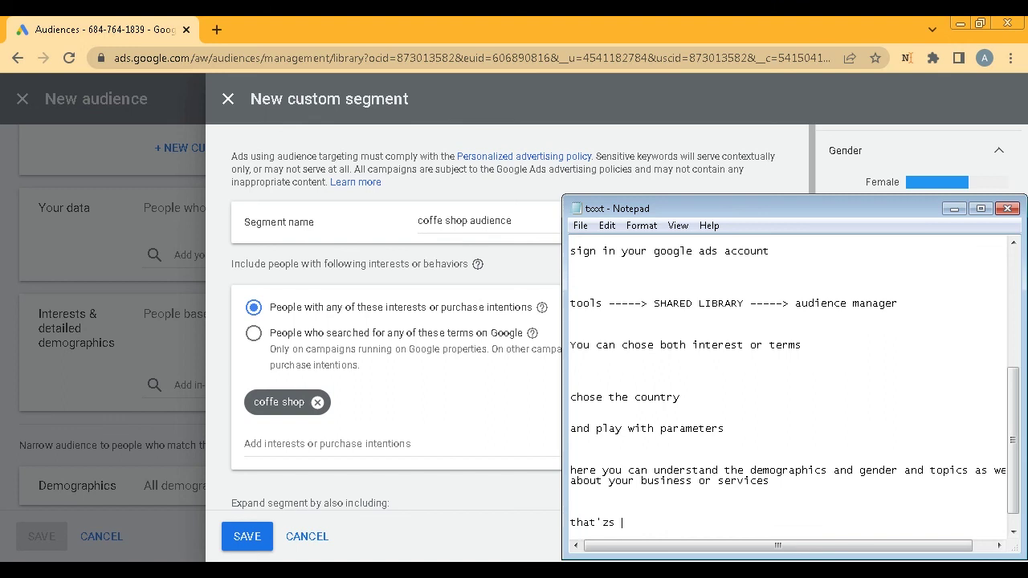
key(Return)
key(Return)
key(Return)
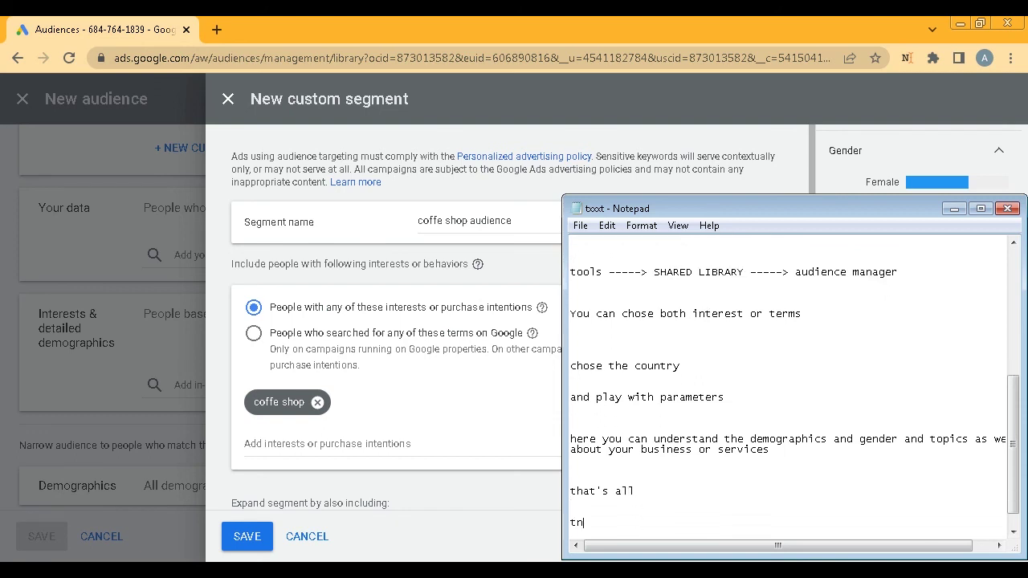
text(see you net video)
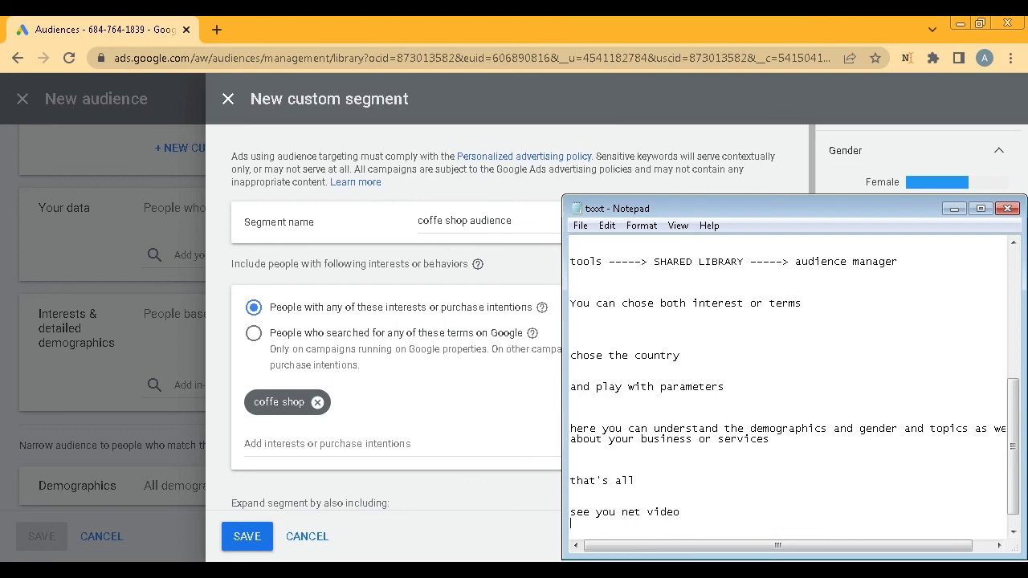
Switch back to Google Ads and save the new custom segment.
click(465, 373)
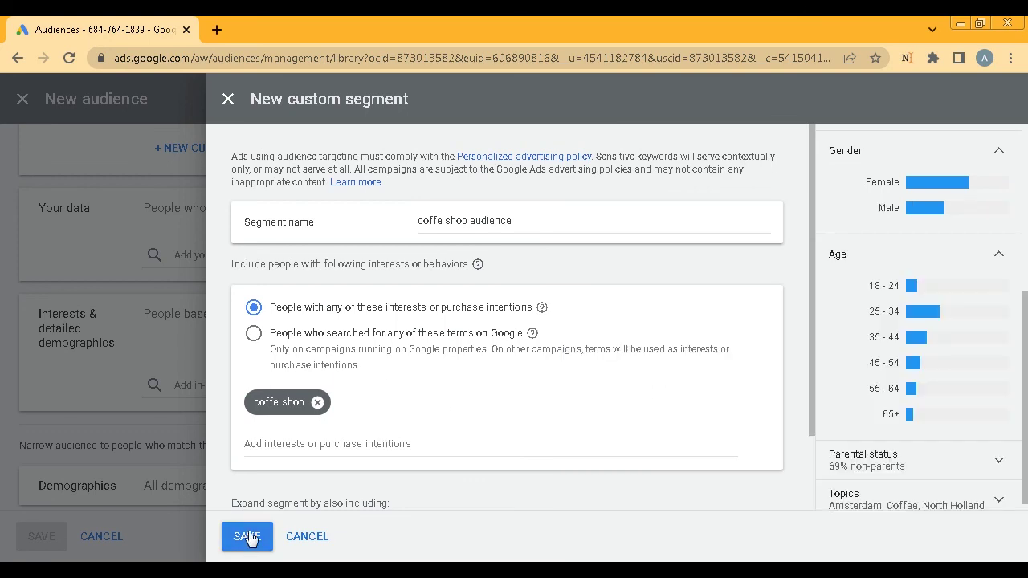
click(310, 444)
click(251, 538)
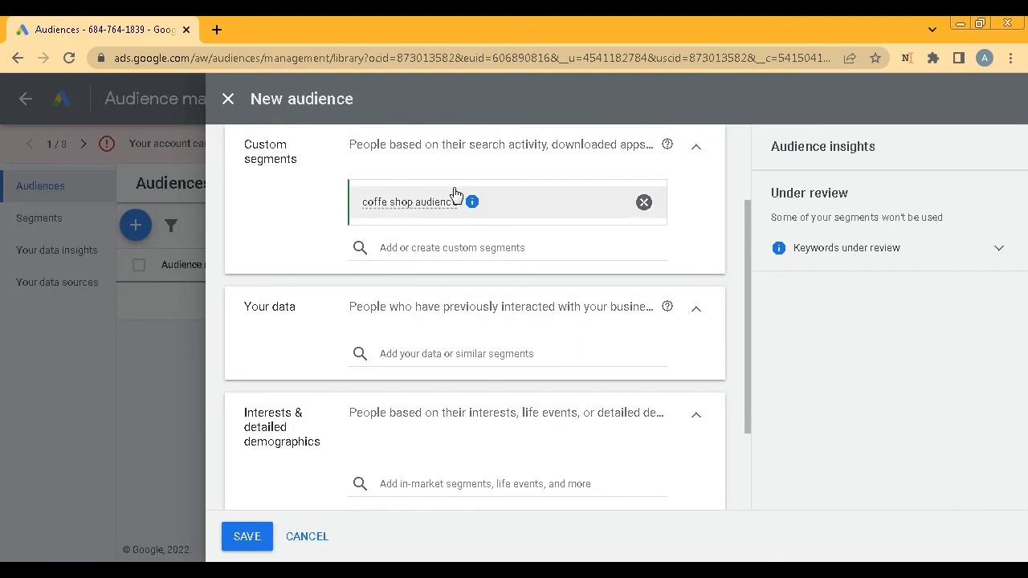
Name the new audience "coffe shop audience" and save it.
click(245, 536)
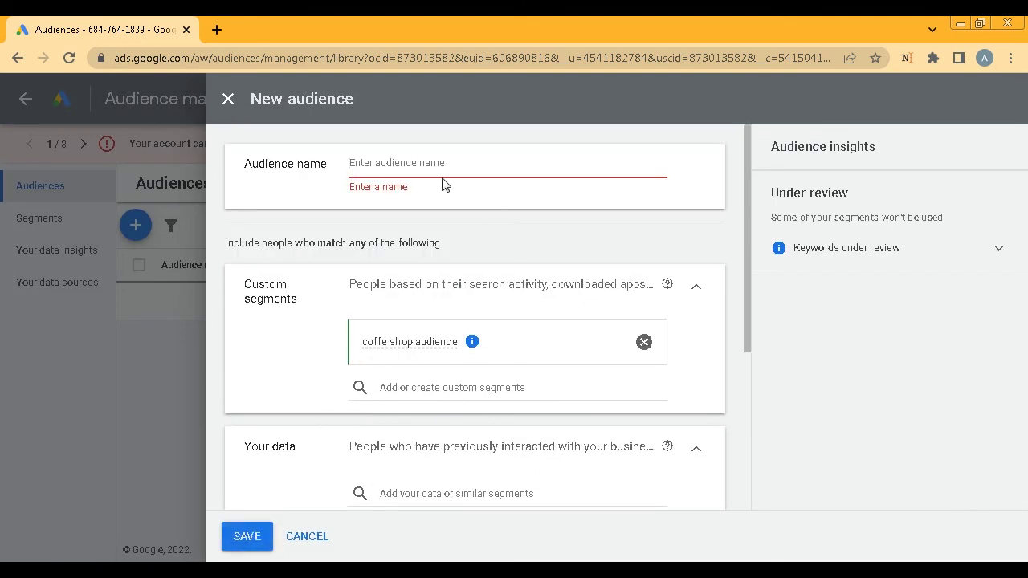
click(427, 163)
text(au)
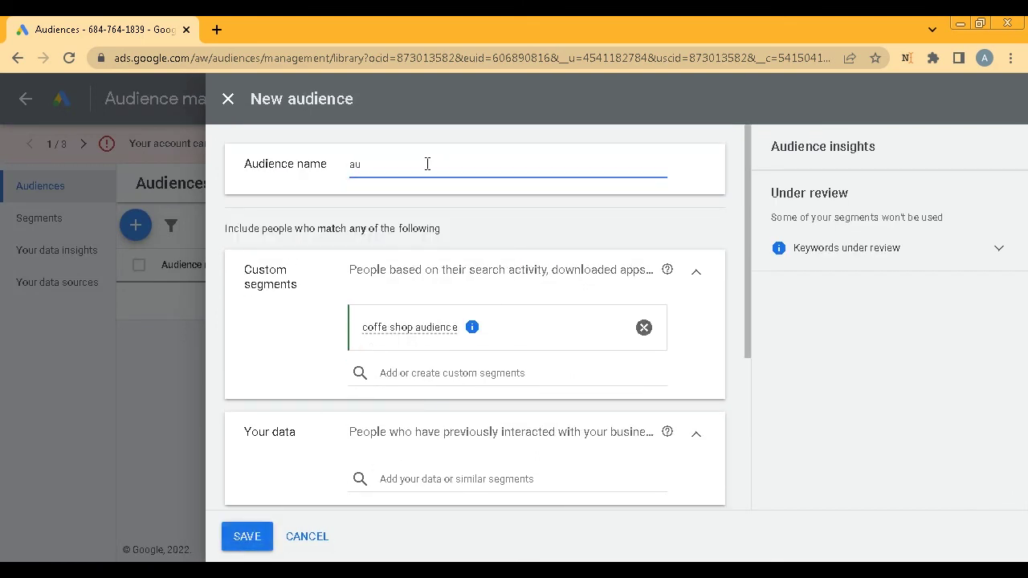
key(BackSpace)
text(coffe shop audience)
click(251, 537)
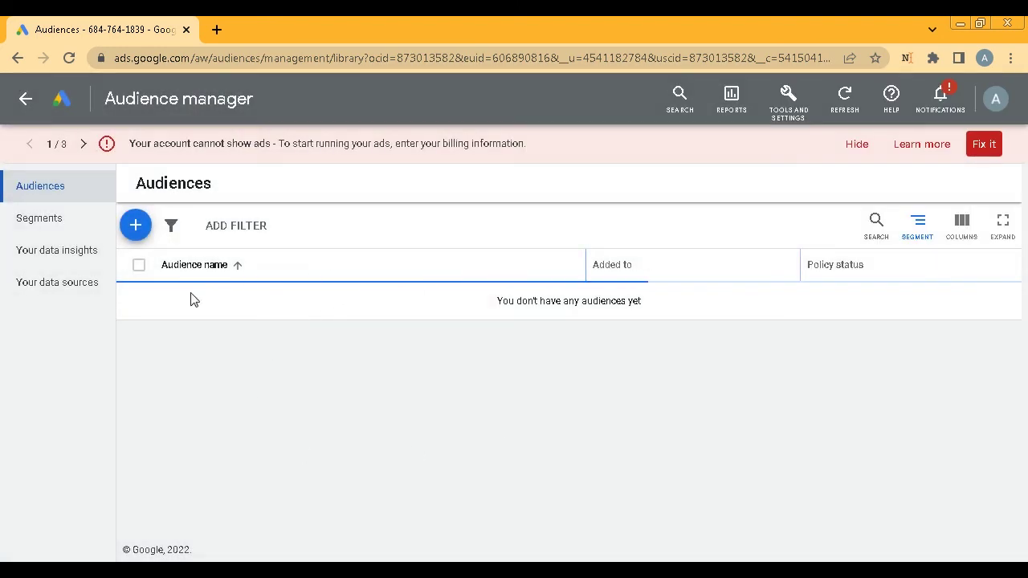
Check the saved coffe shop audience in the Audiences list.
drag(277, 336, 174, 342)
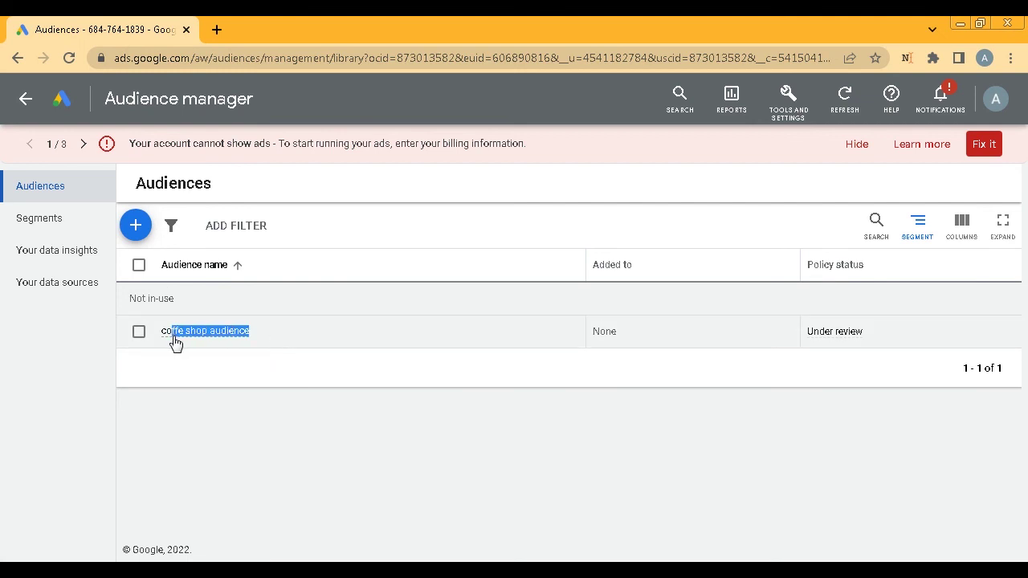
click(486, 466)
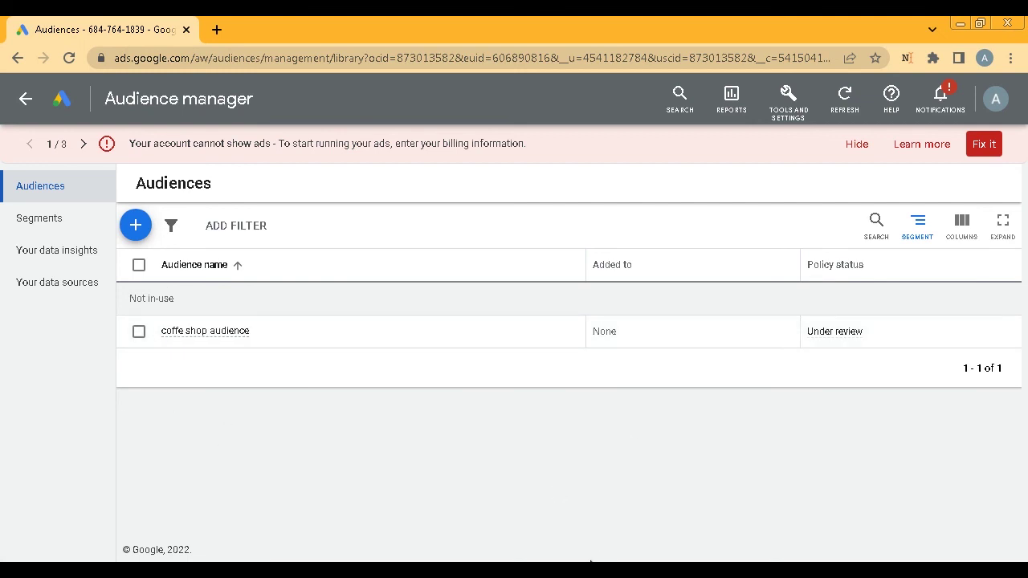
mouse_move(568, 572)
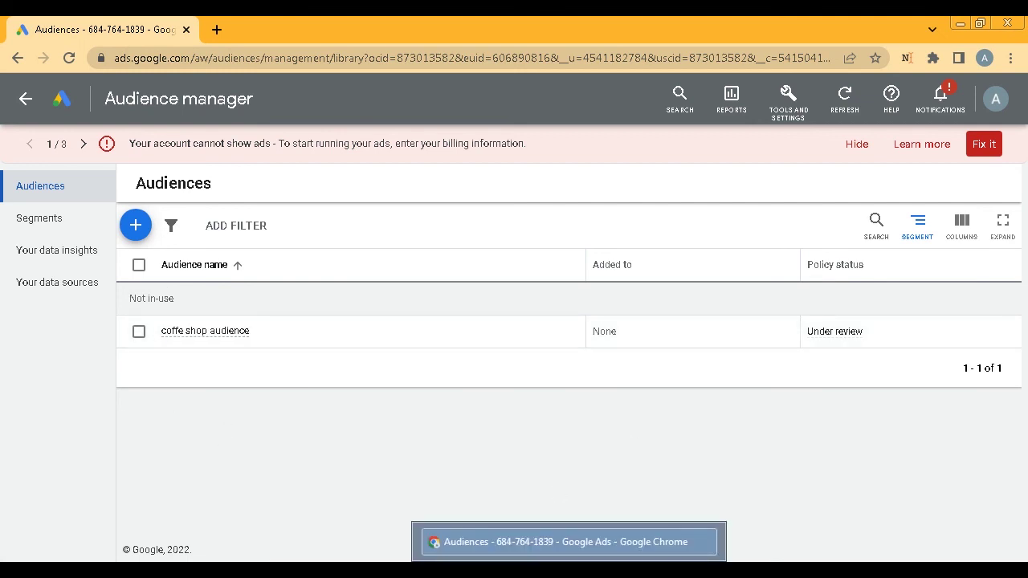